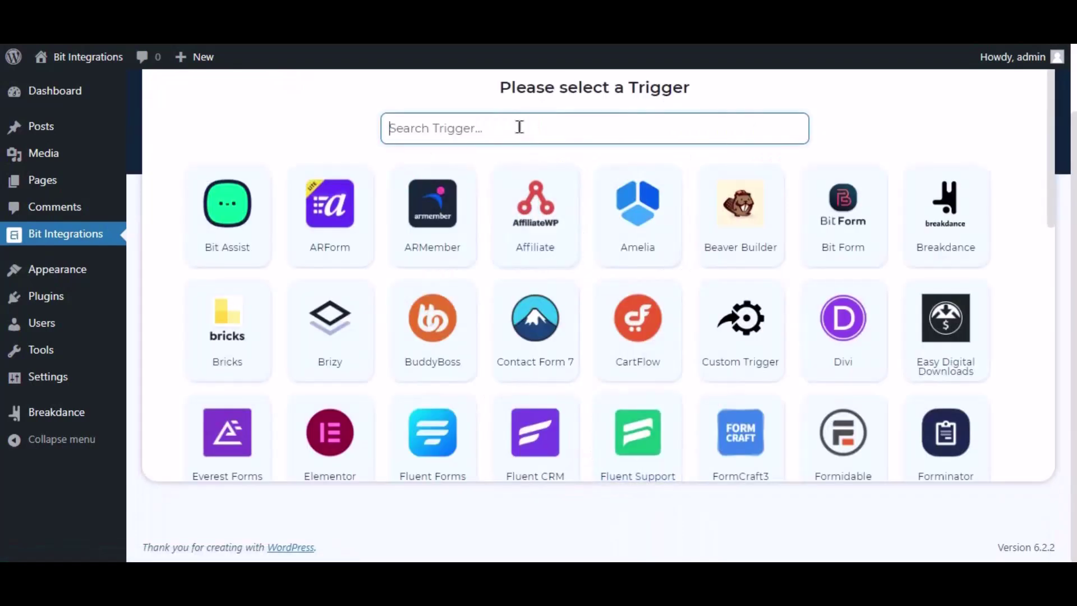
- Search triggers for 'break' and pick the Breakdance card
type("break")
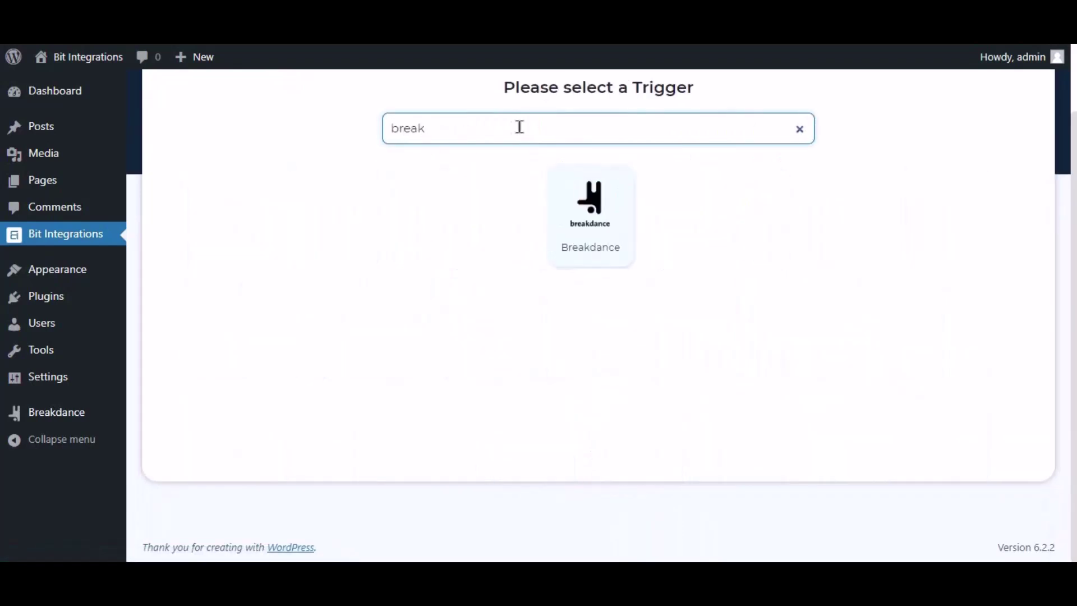
left_click(596, 232)
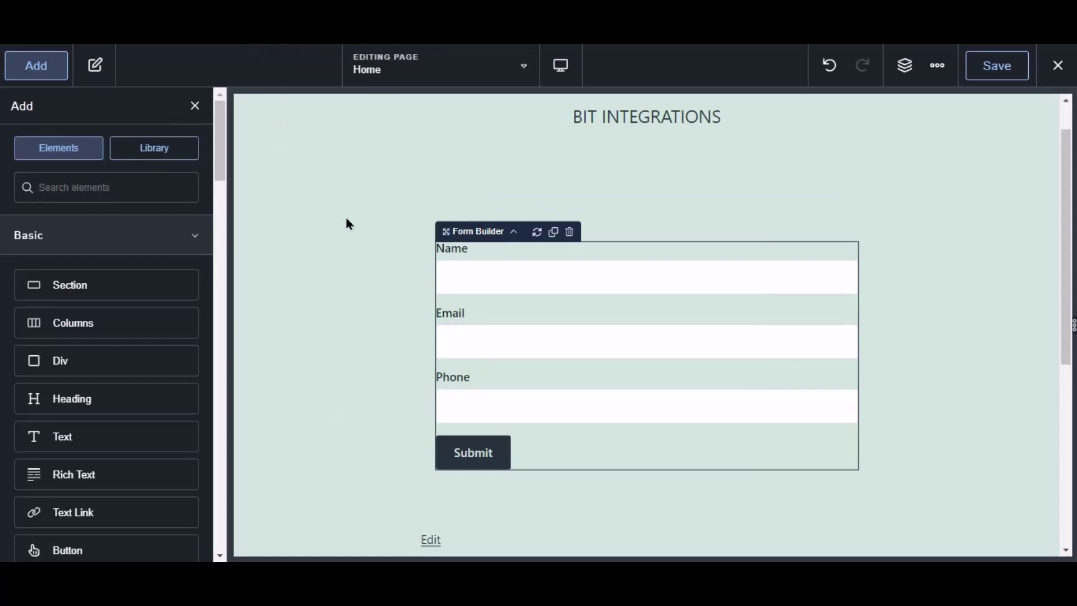
- Tick Bit Integrations Pro under the form's Actions After Submission and save the Home page
left_click(539, 287)
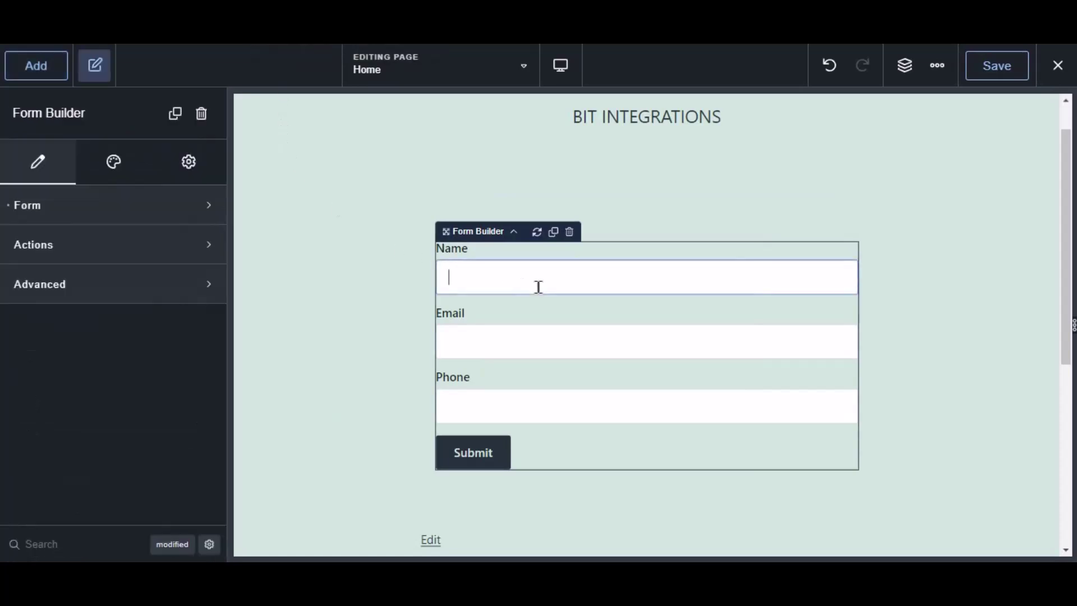
left_click(24, 245)
left_click(62, 316)
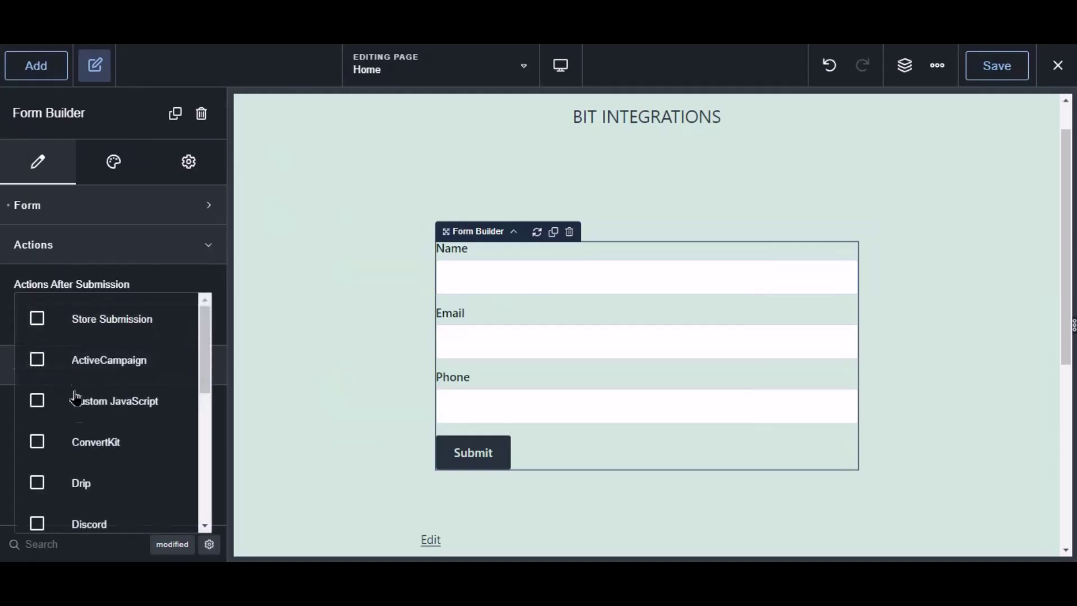
scroll(84, 459, "down", 5)
left_click(108, 511)
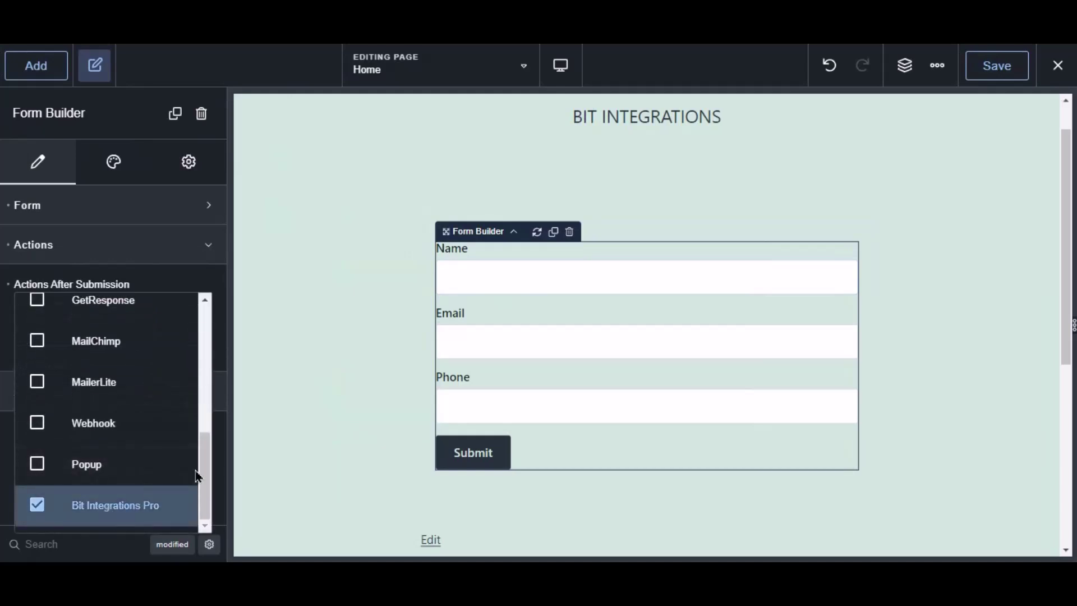
left_click(997, 72)
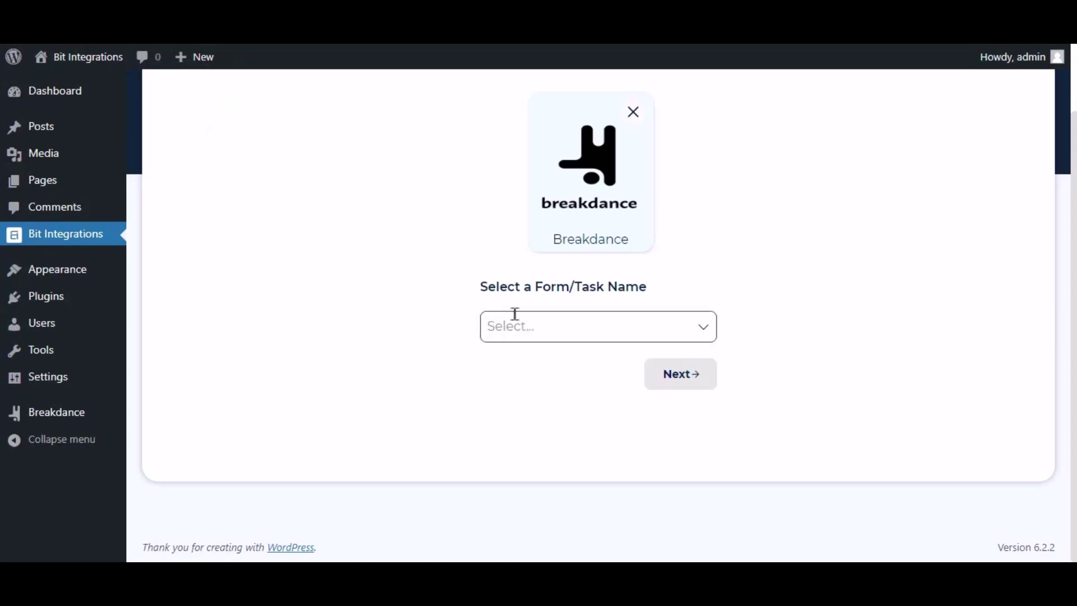
- Choose Contact Form as the Breakdance trigger form and continue
left_click(541, 314)
left_click(532, 361)
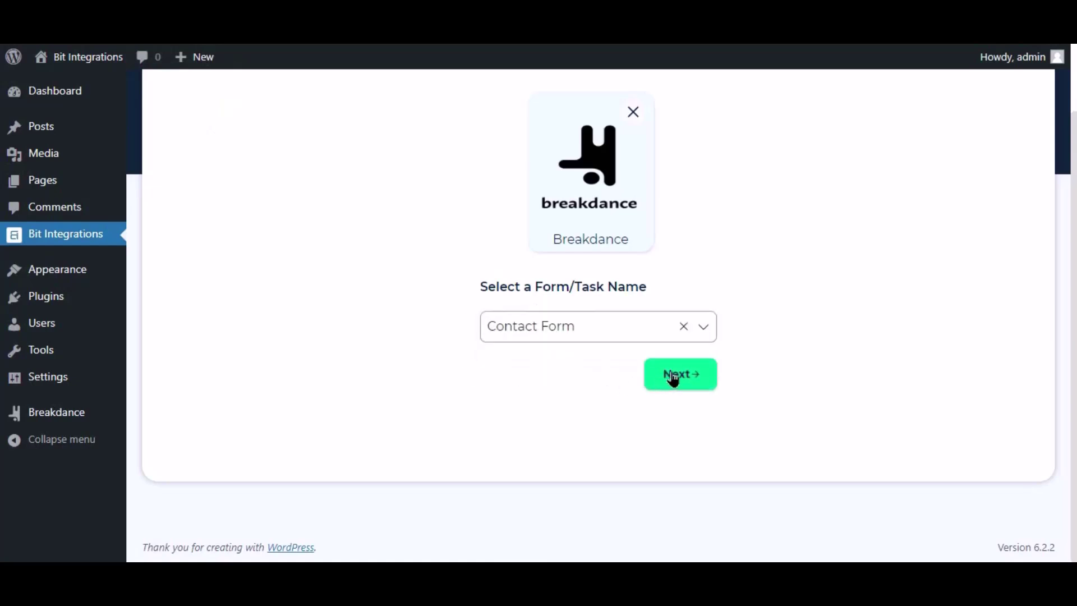
left_click(681, 376)
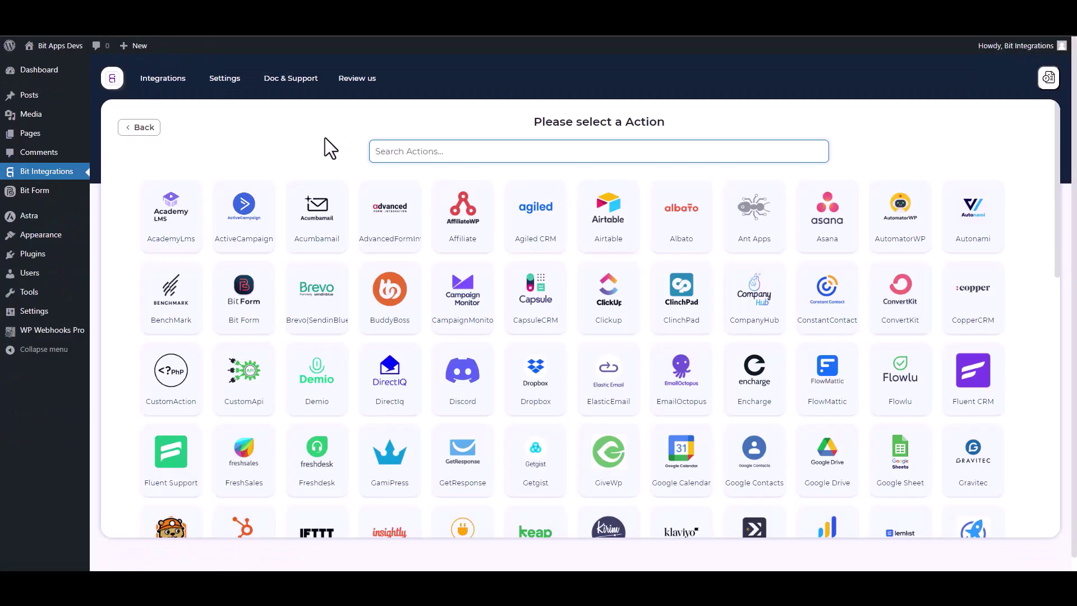
- Search 'wp', pick WPWebhooks as the action, and go get the link from WP Webhooks Pro
type("wp")
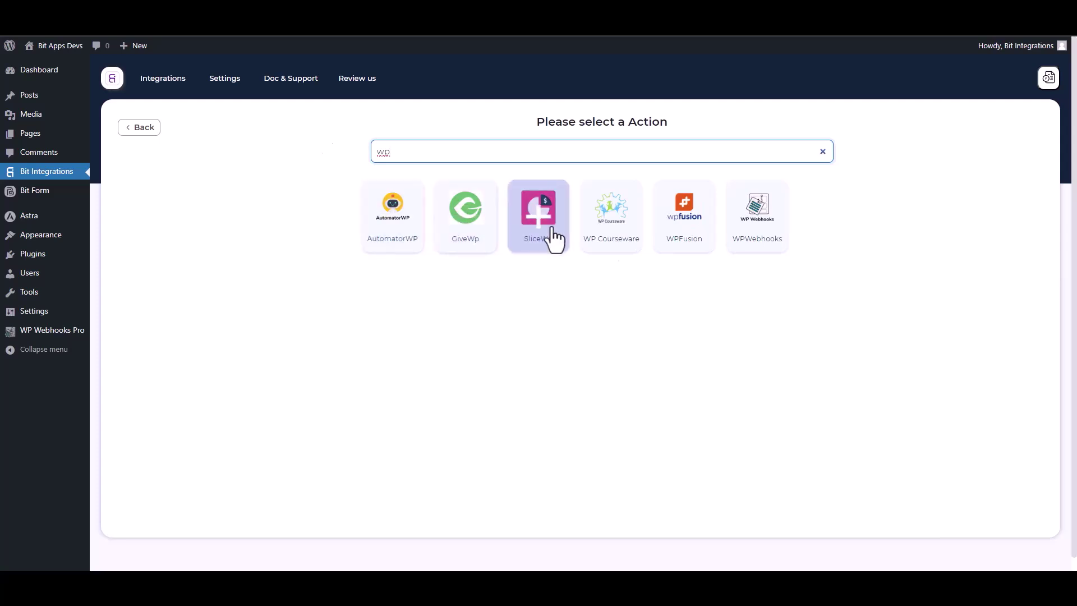
left_click(764, 249)
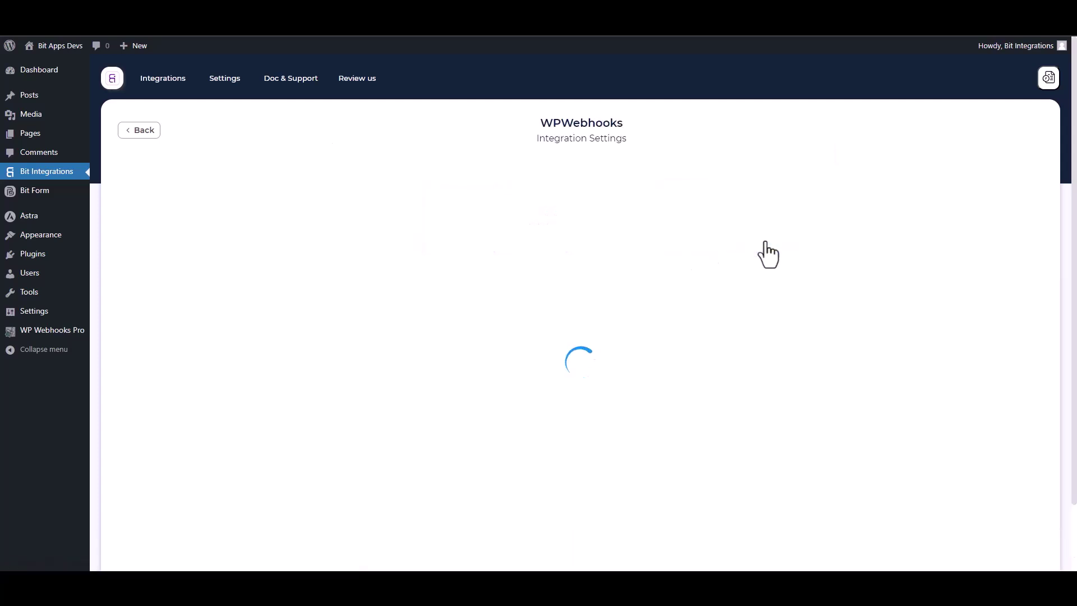
left_click(194, 306)
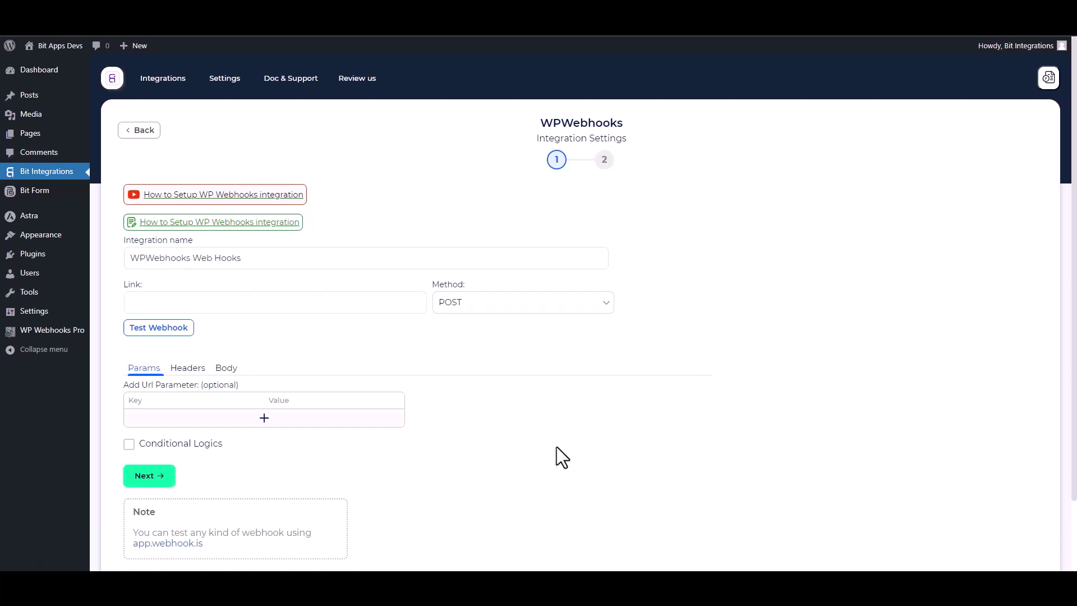
left_click(52, 330)
- Create flow #5 'Bit Integrations' from the Flows list and open its edit page
left_click(47, 372)
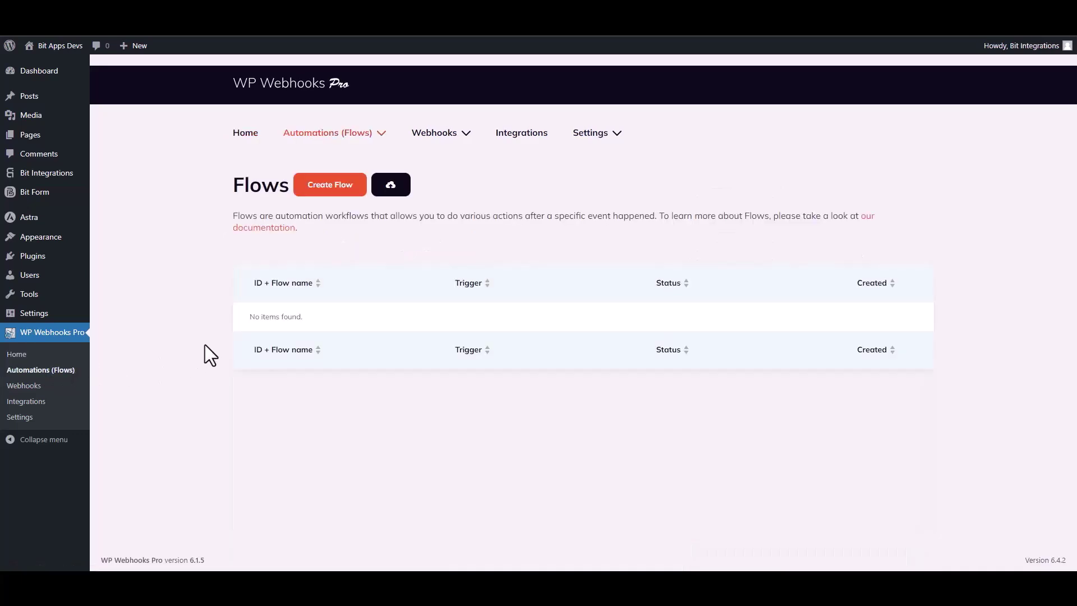
left_click(330, 190)
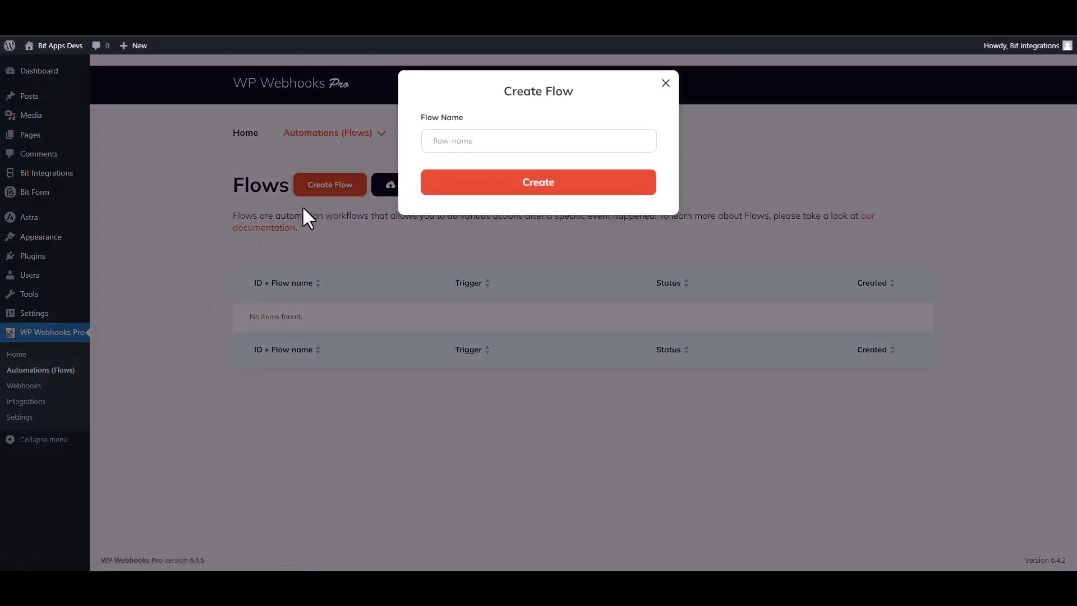
left_click(451, 145)
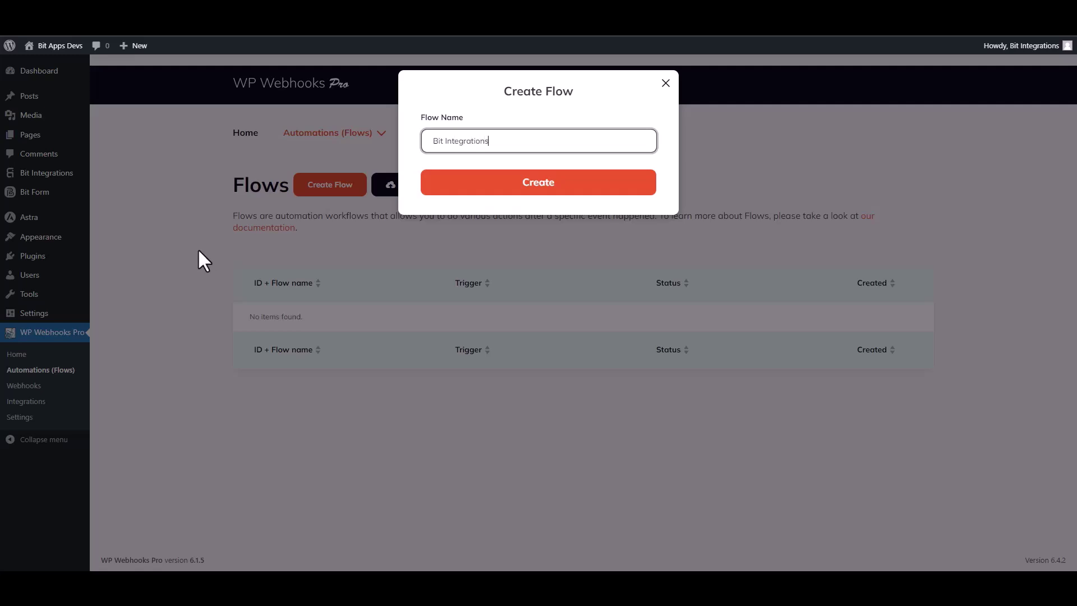
left_click(535, 195)
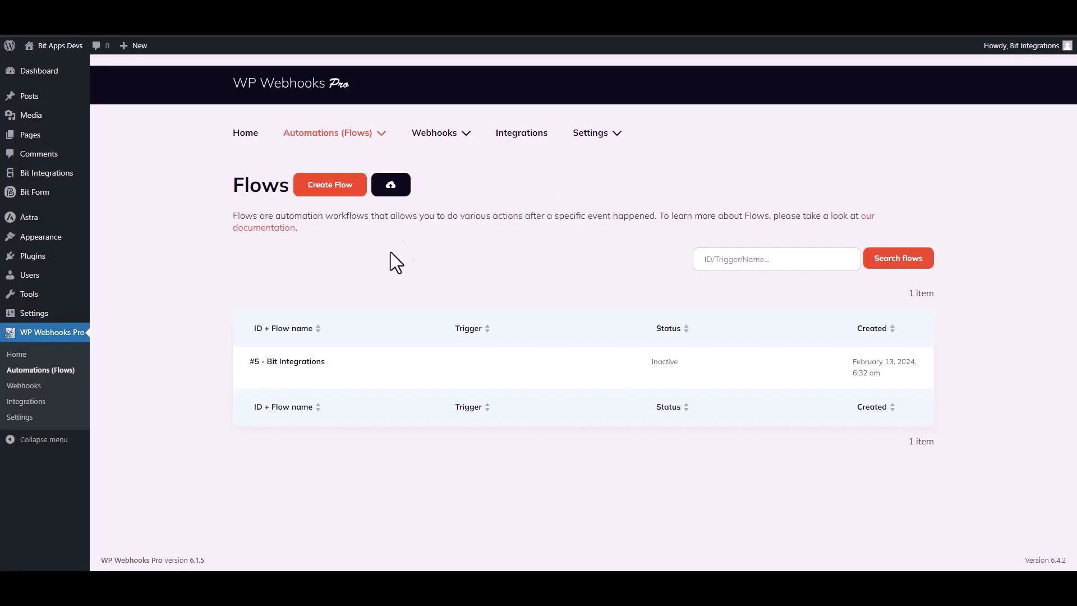
mouse_move(305, 364)
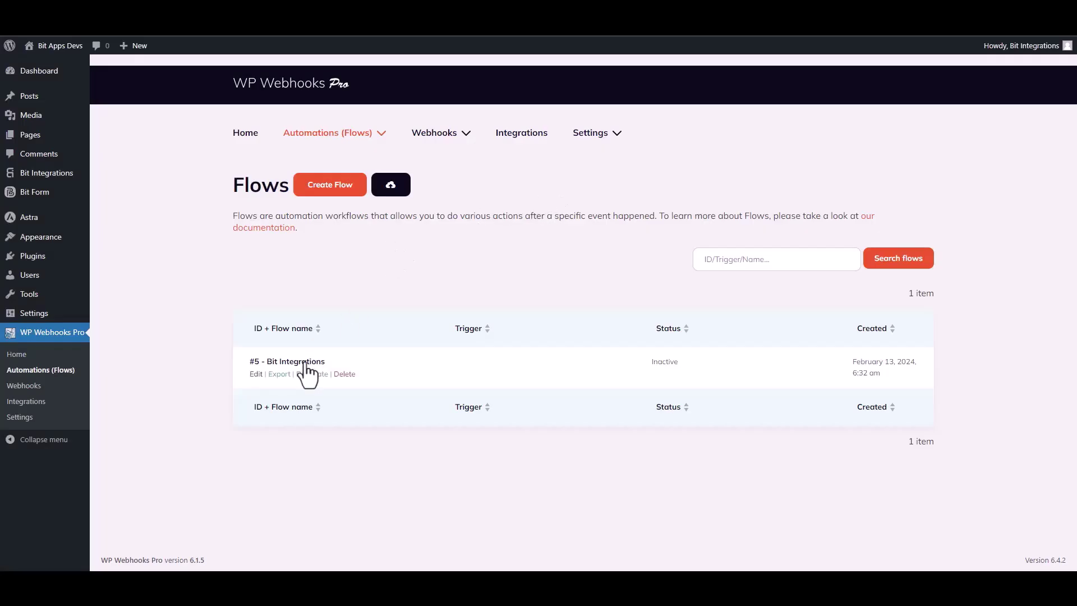
left_click(256, 374)
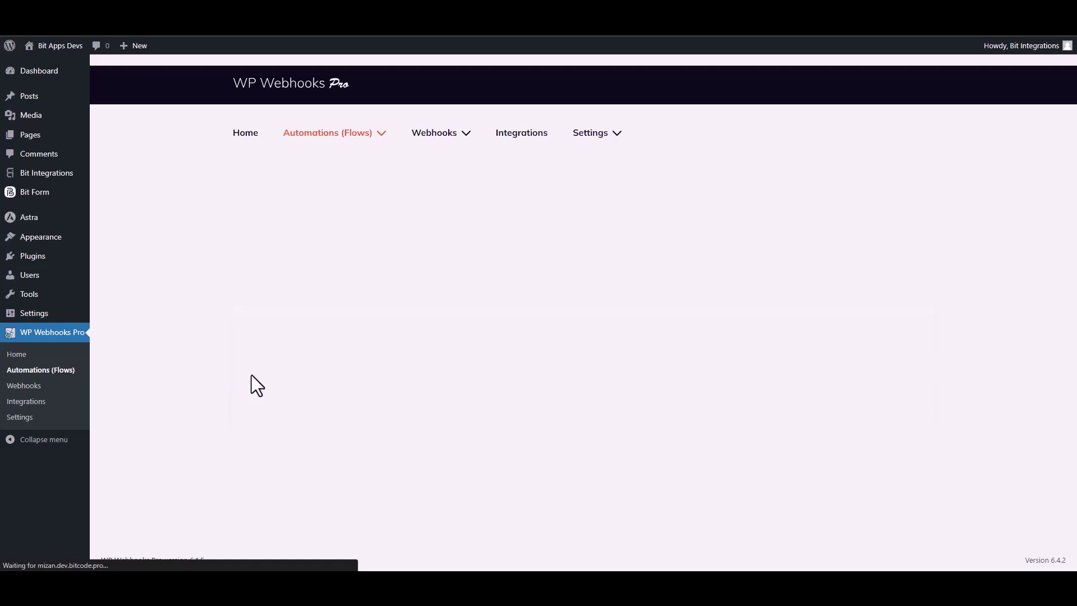
- Set the flow trigger to Webhooks 'HTTP request received' and copy its receivable URL for Bit Integrations
left_click(537, 259)
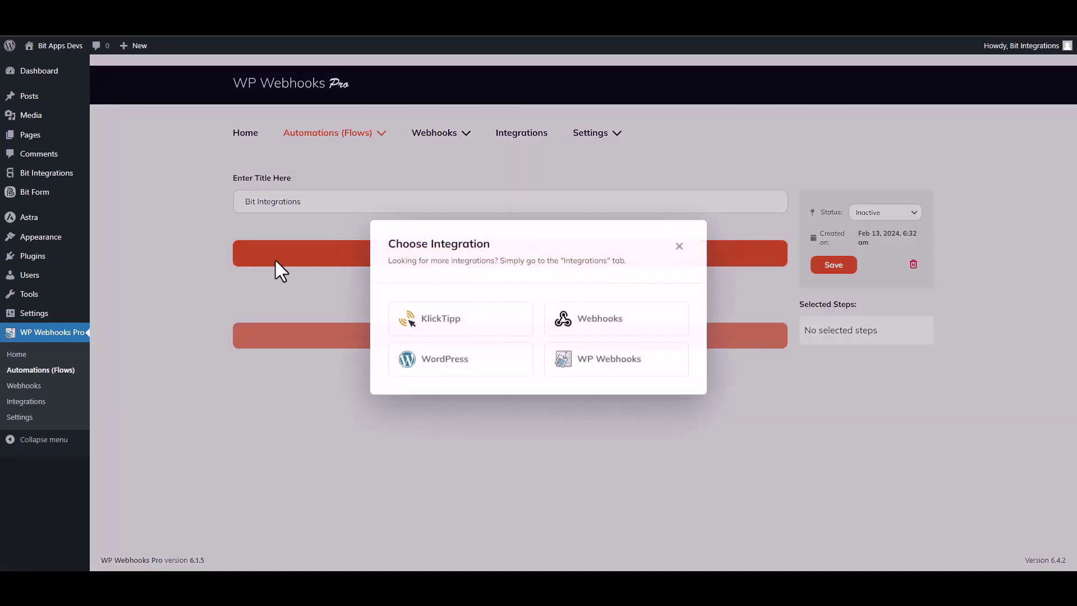
left_click(605, 321)
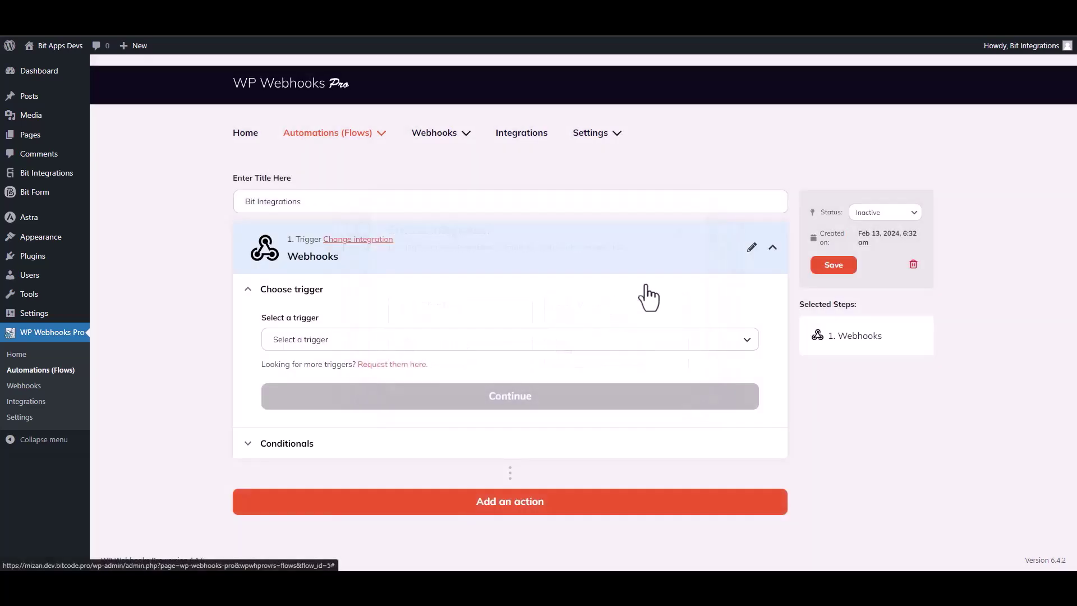
left_click(331, 344)
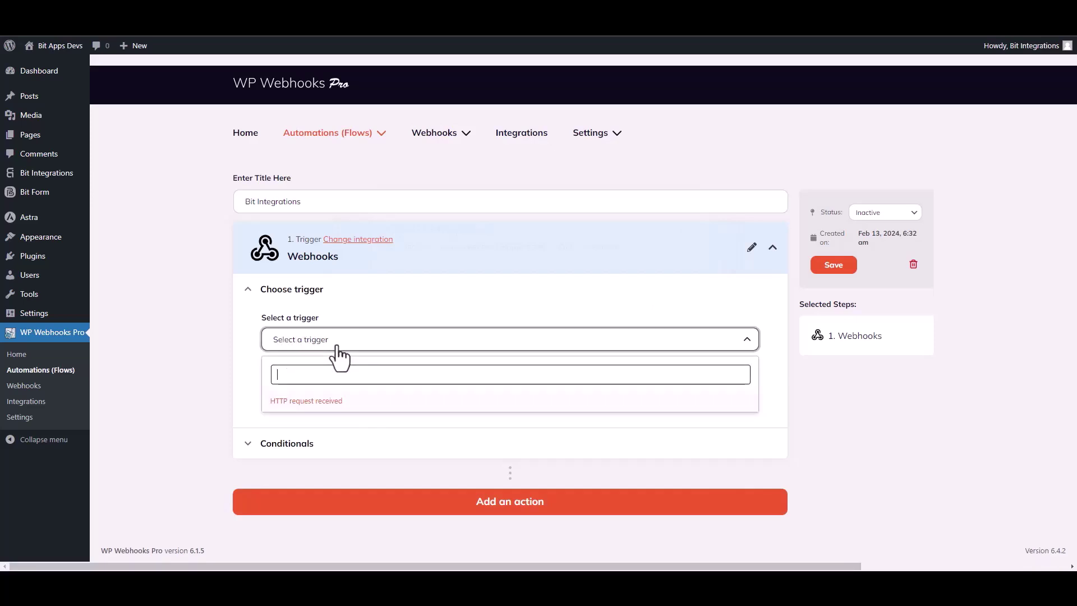
left_click(324, 402)
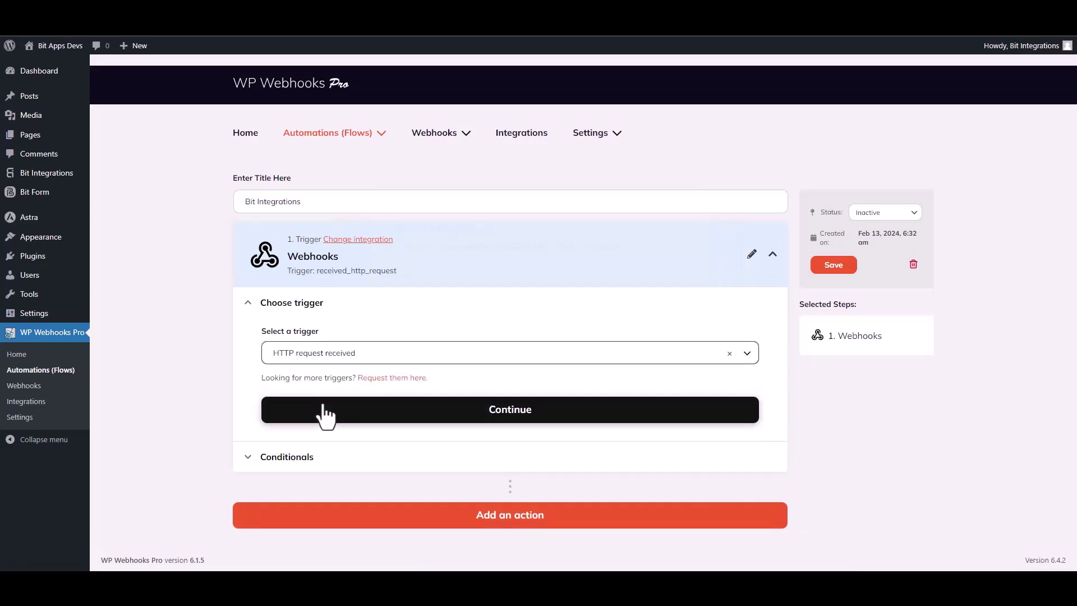
left_click(498, 411)
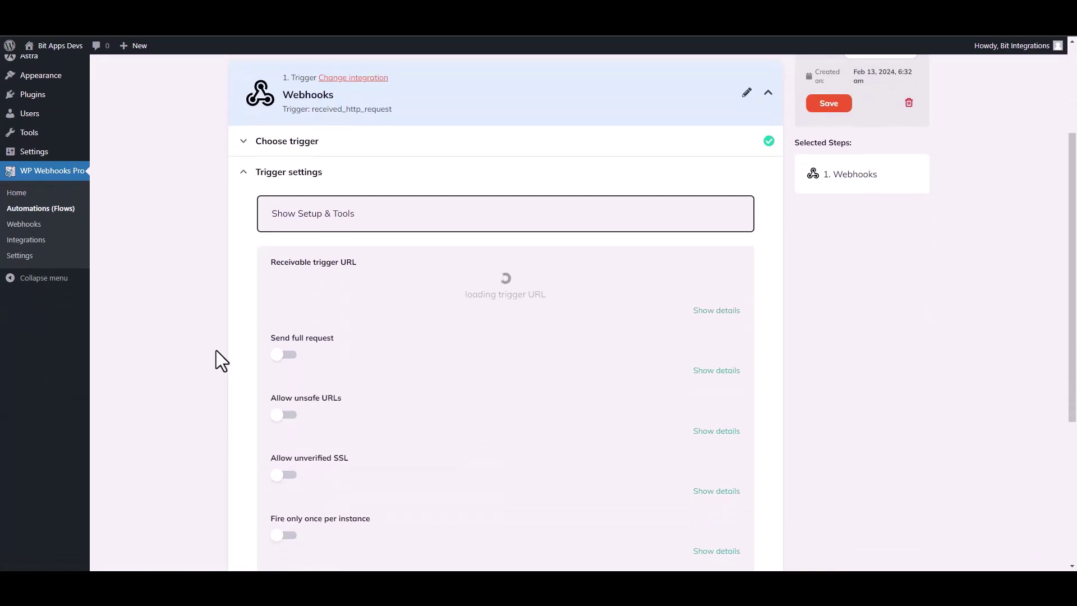
left_click(430, 290)
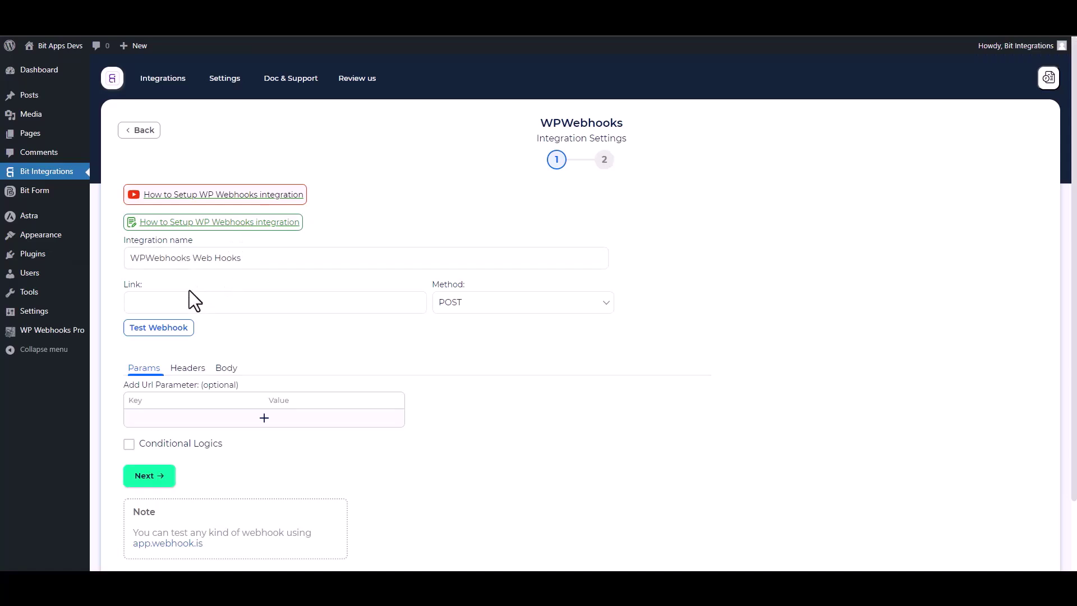
left_click(183, 300)
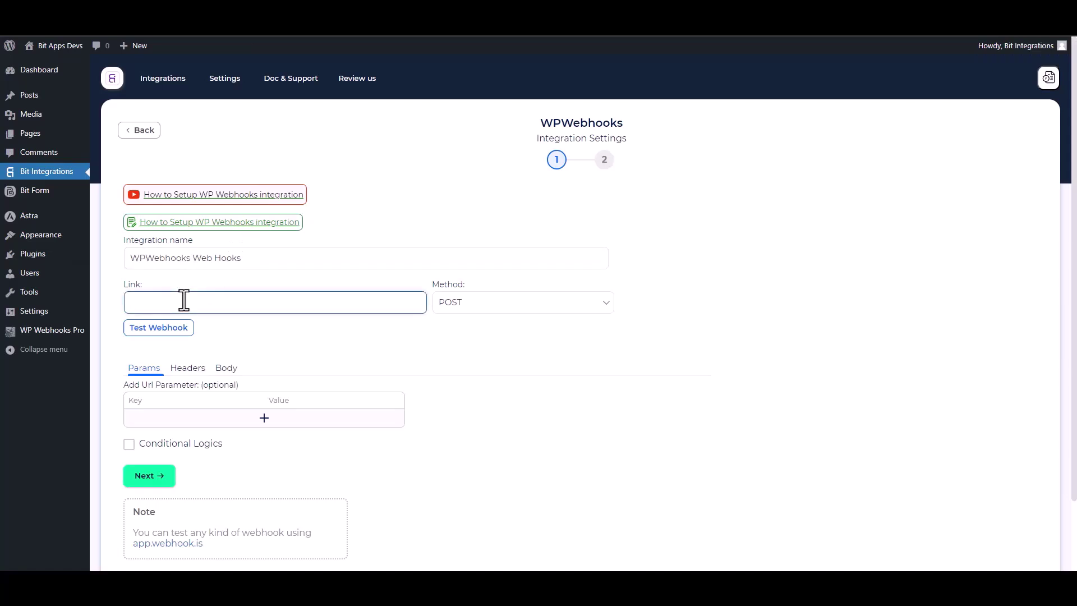
- Paste the trigger URL as the Link and send all body data as application/json
key("ctrl+v")
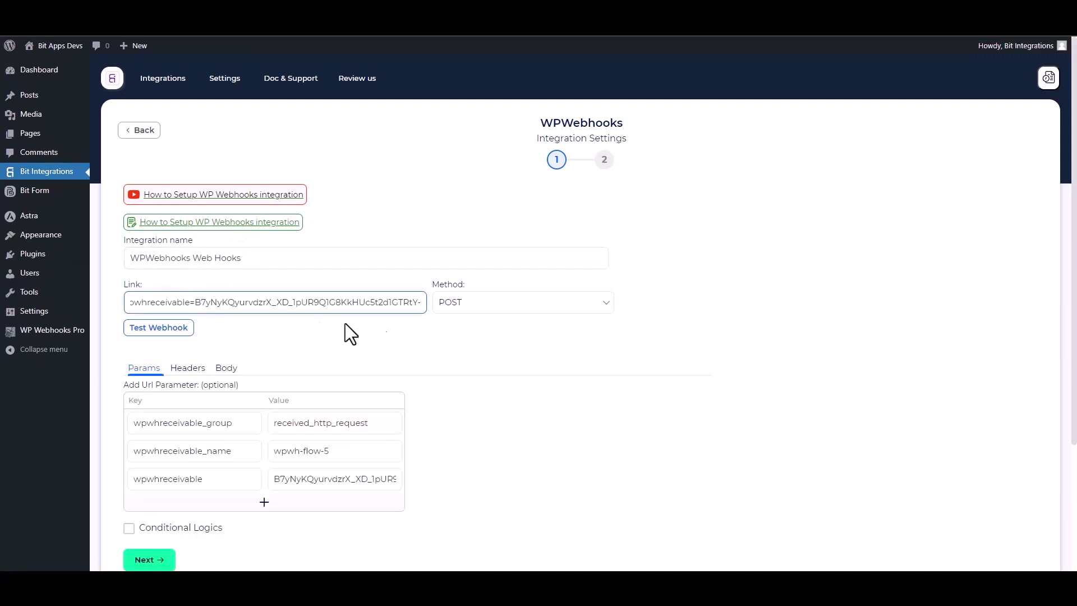
scroll(270, 330, "down", 2)
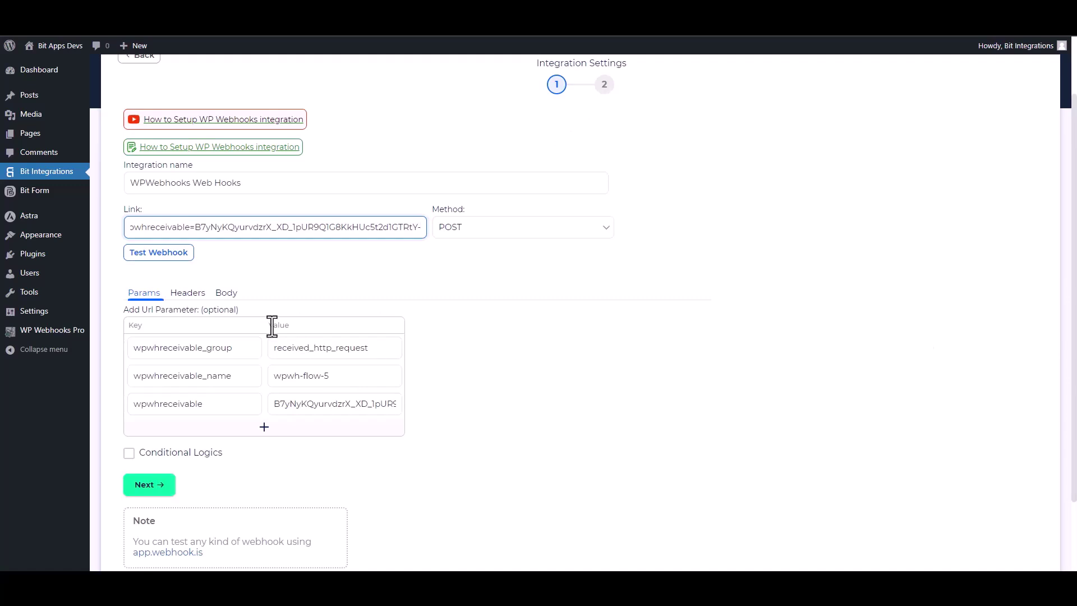
left_click(227, 293)
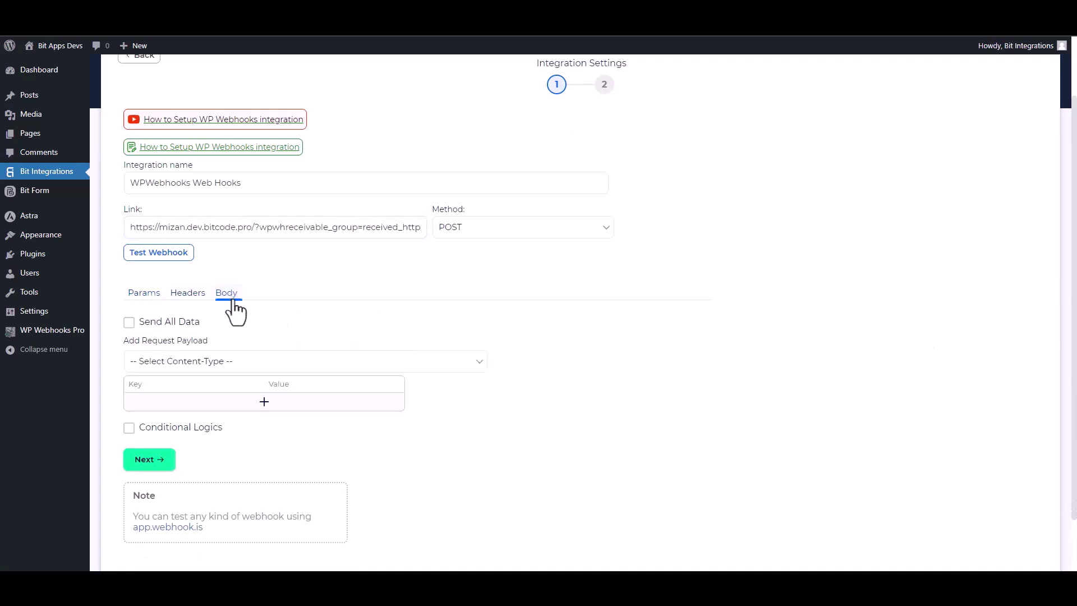
left_click(150, 324)
left_click(224, 366)
left_click(186, 392)
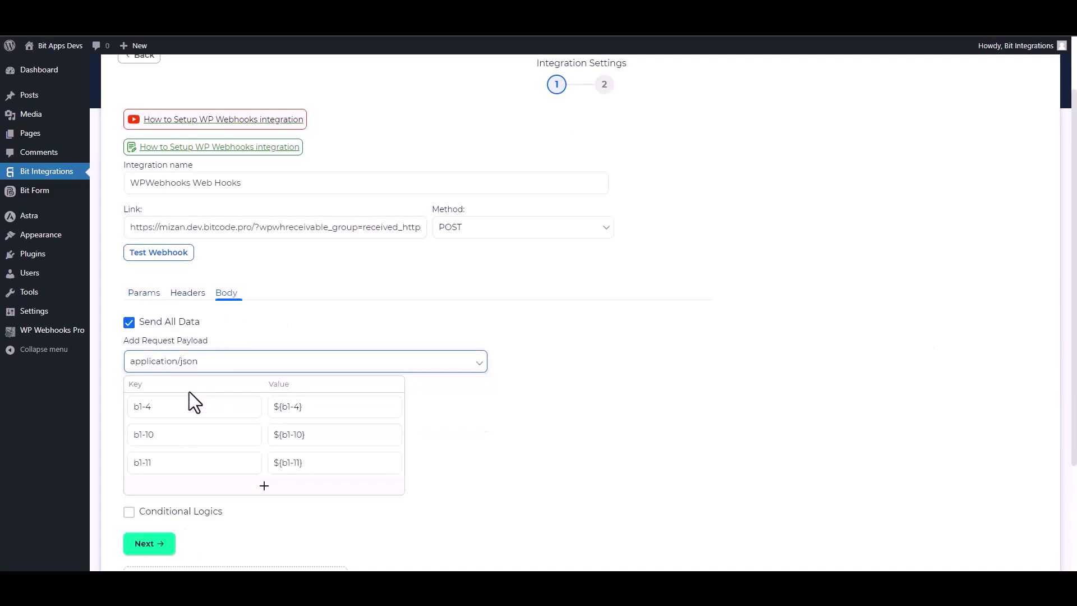
- Test the webhook, leave conditional logic off, and finish and save the integration
scroll(754, 402, "down", 2)
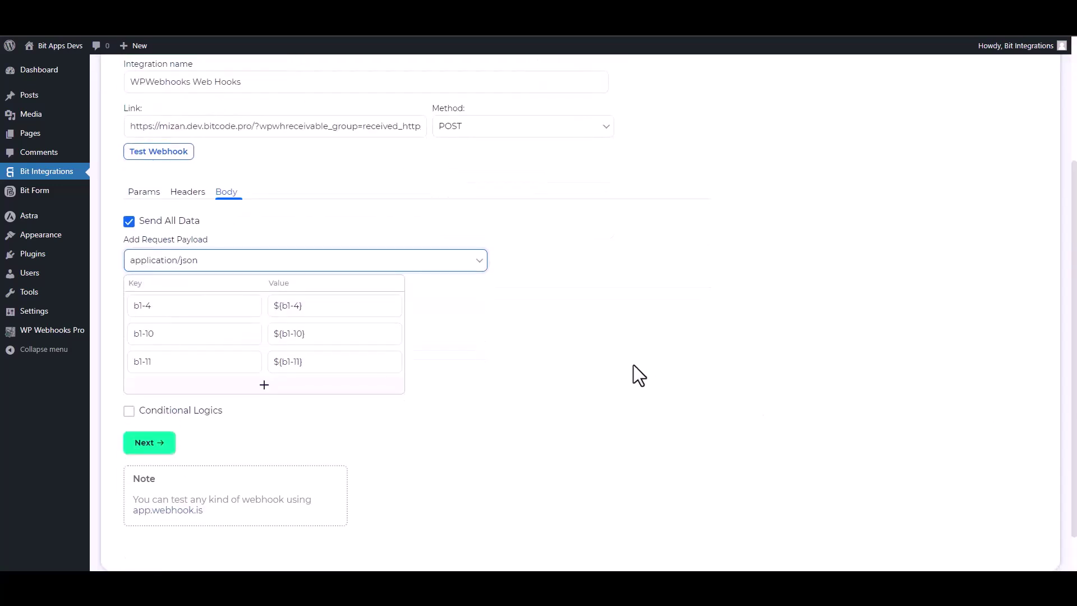
left_click(183, 163)
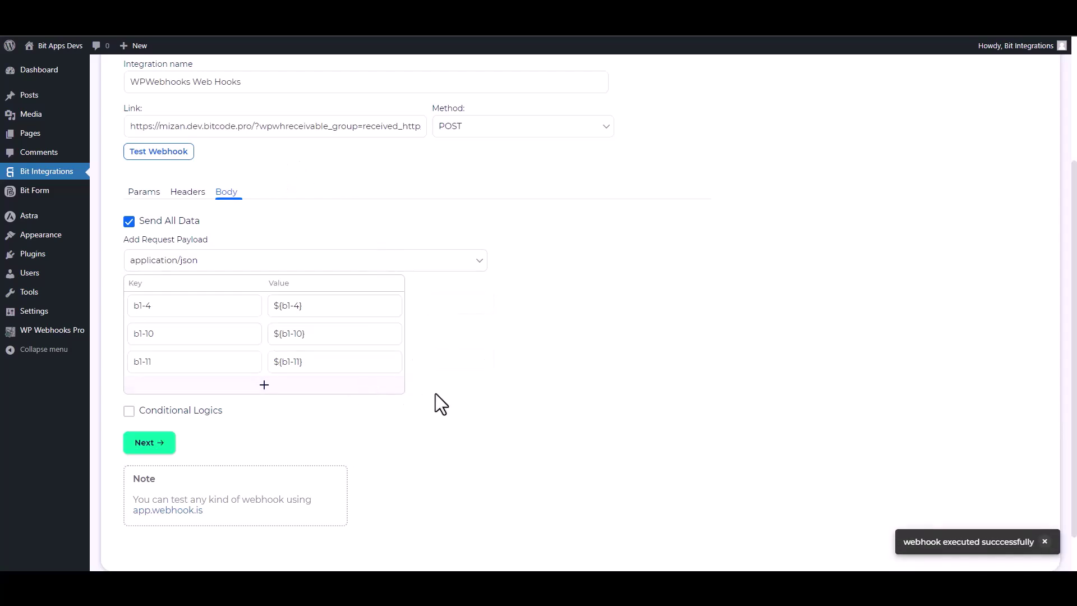
left_click(168, 418)
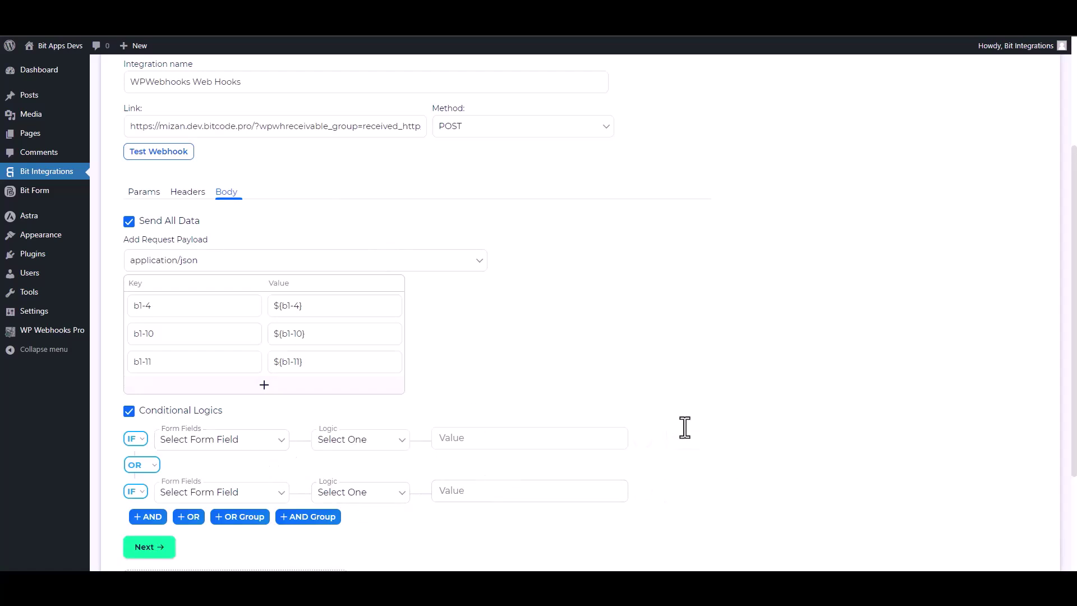
scroll(528, 404, "down", 2)
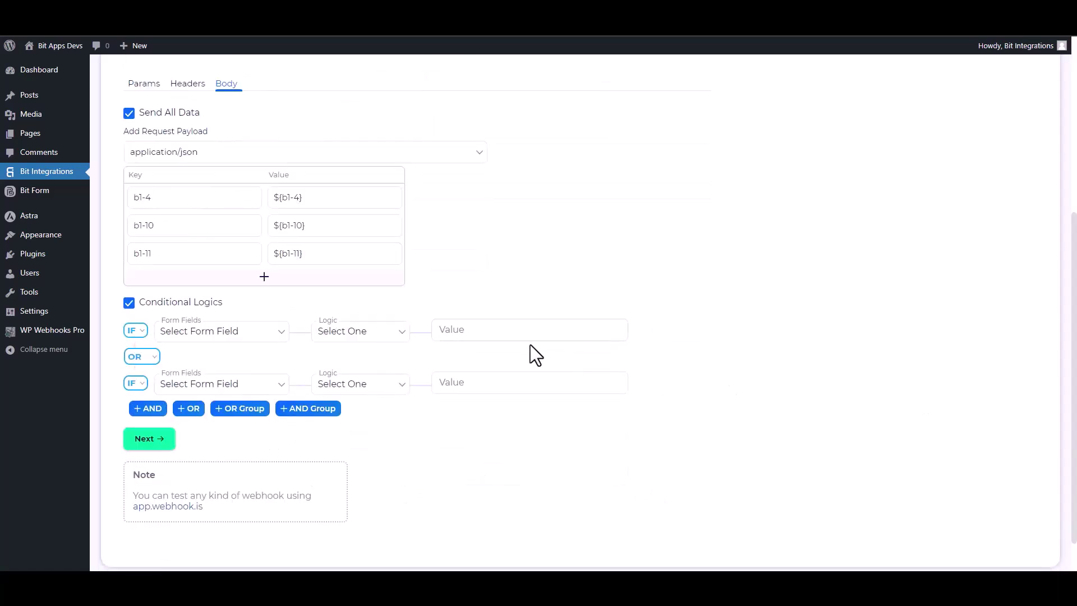
left_click(129, 302)
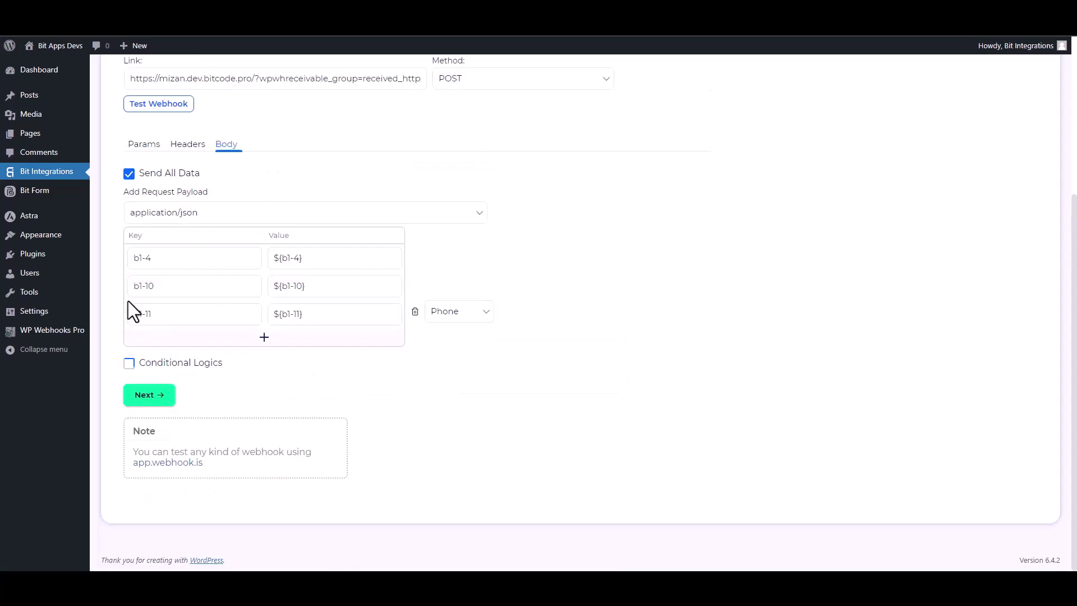
left_click(167, 394)
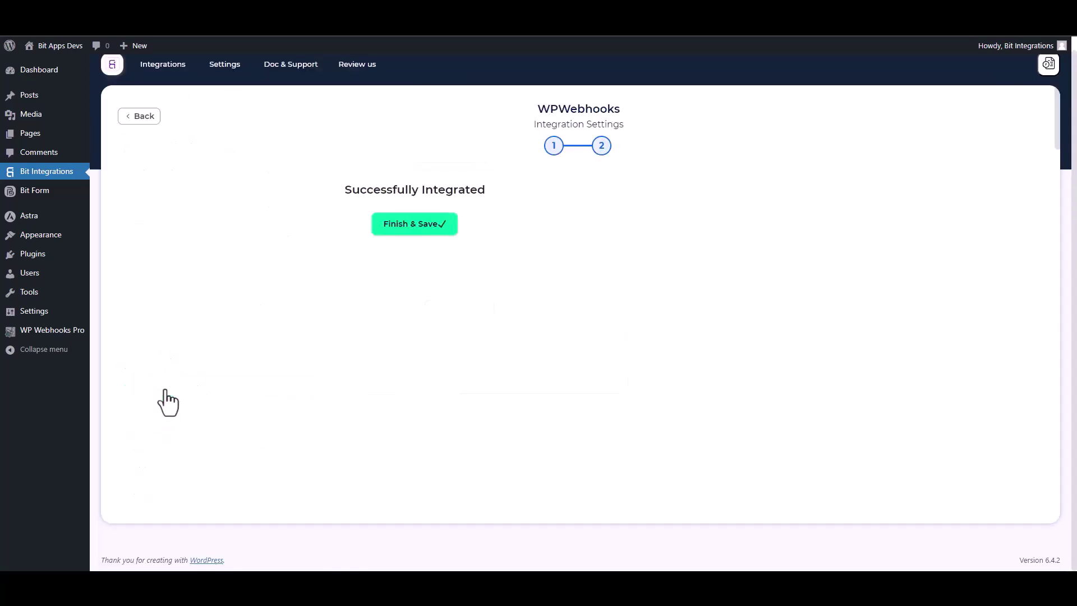
left_click(569, 227)
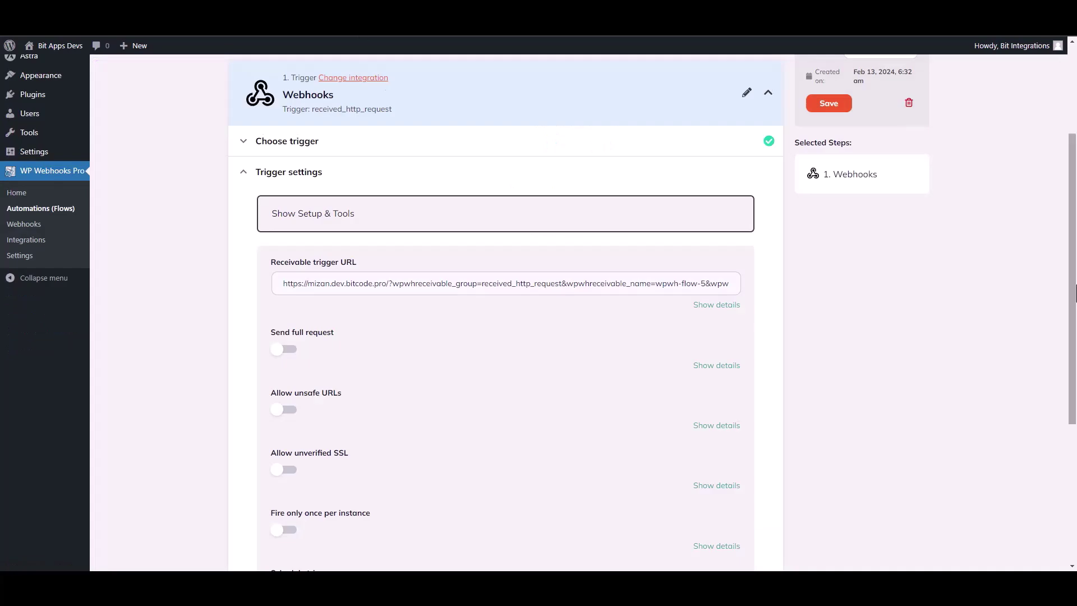
- Save the trigger fields and load Log #18 as the test data
scroll(584, 269, "down", 4)
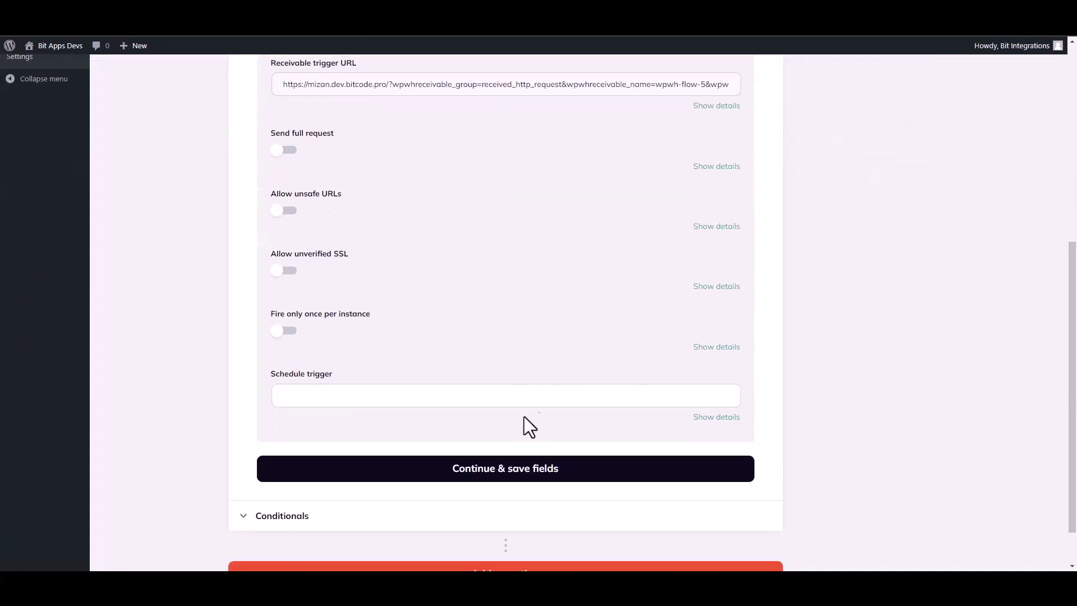
left_click(498, 469)
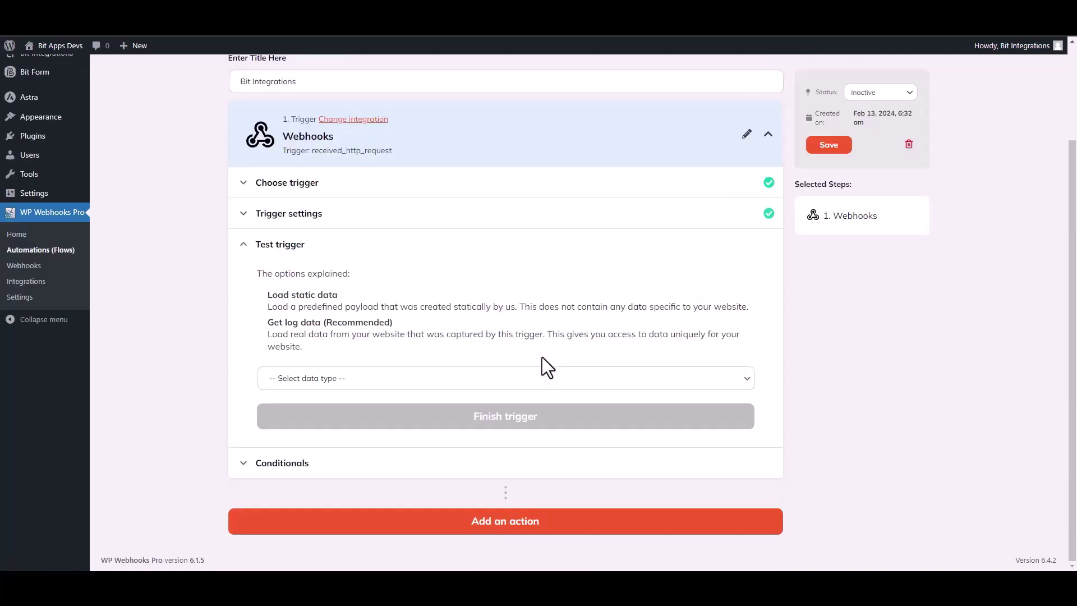
left_click(338, 381)
left_click(306, 417)
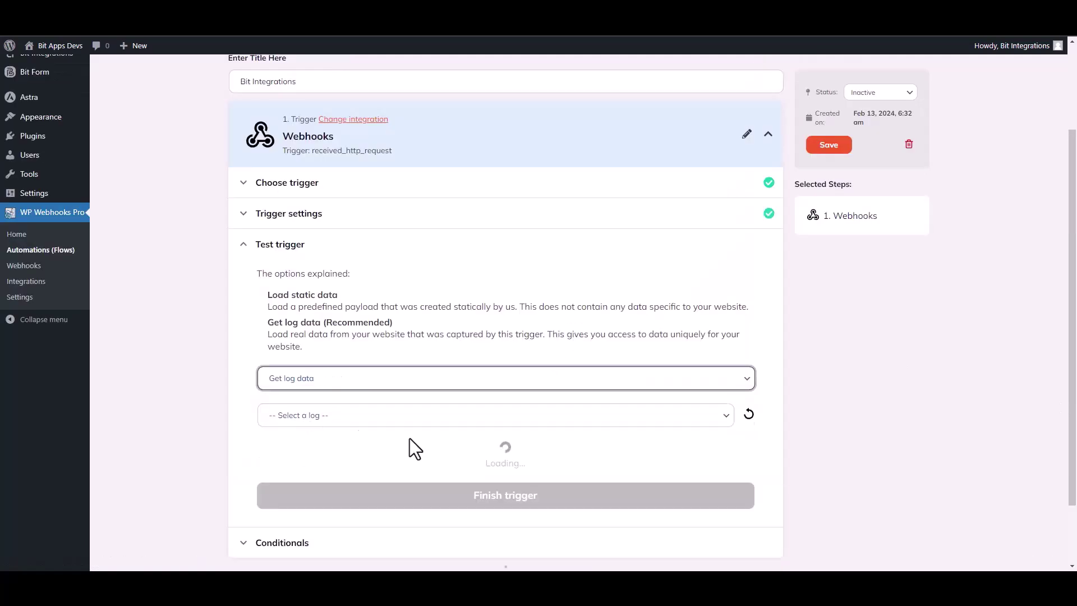
left_click(573, 422)
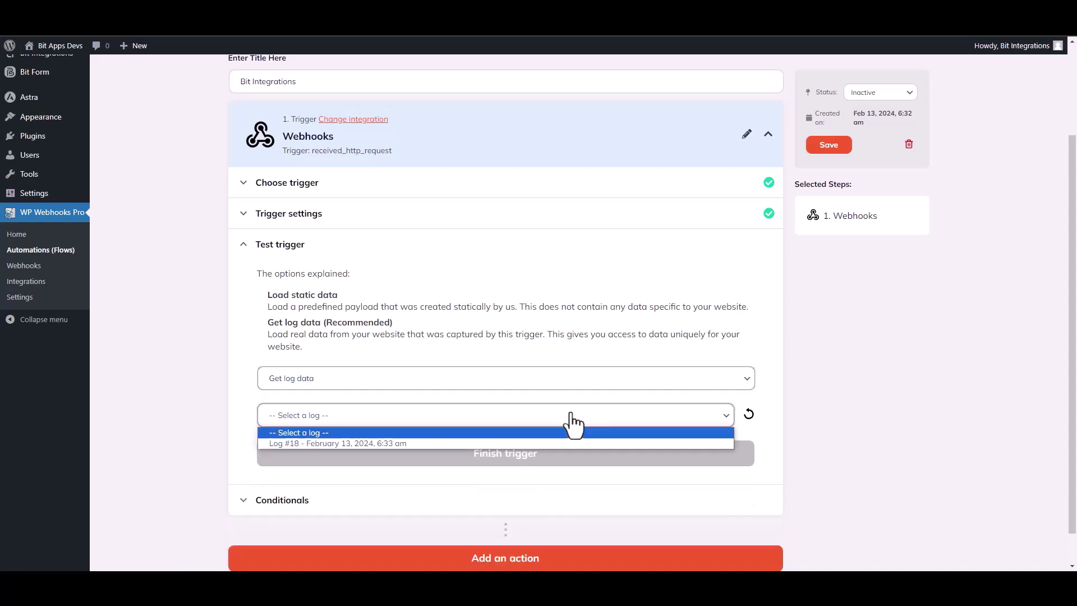
left_click(350, 443)
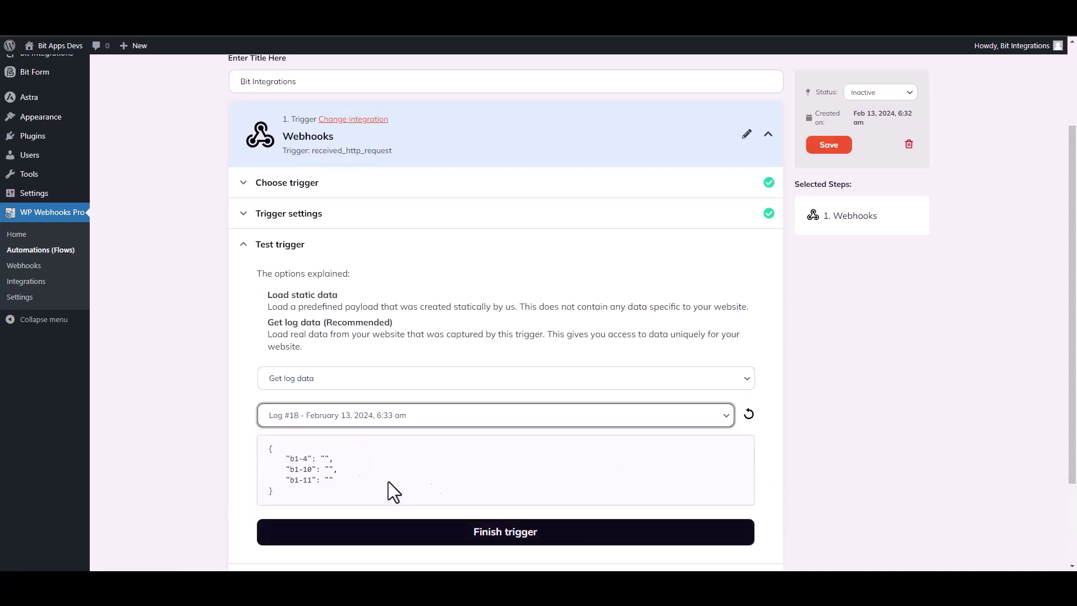
- Finish the webhook trigger using the Log #18 payload
left_click_drag(337, 483, 275, 449)
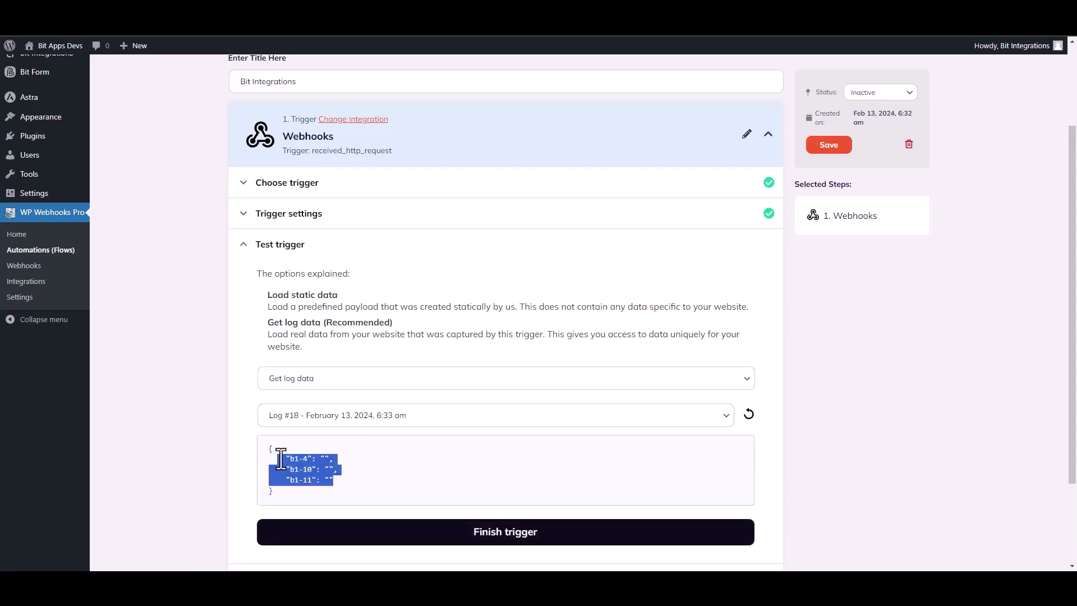
left_click(477, 475)
left_click_drag(1071, 373, 1071, 435)
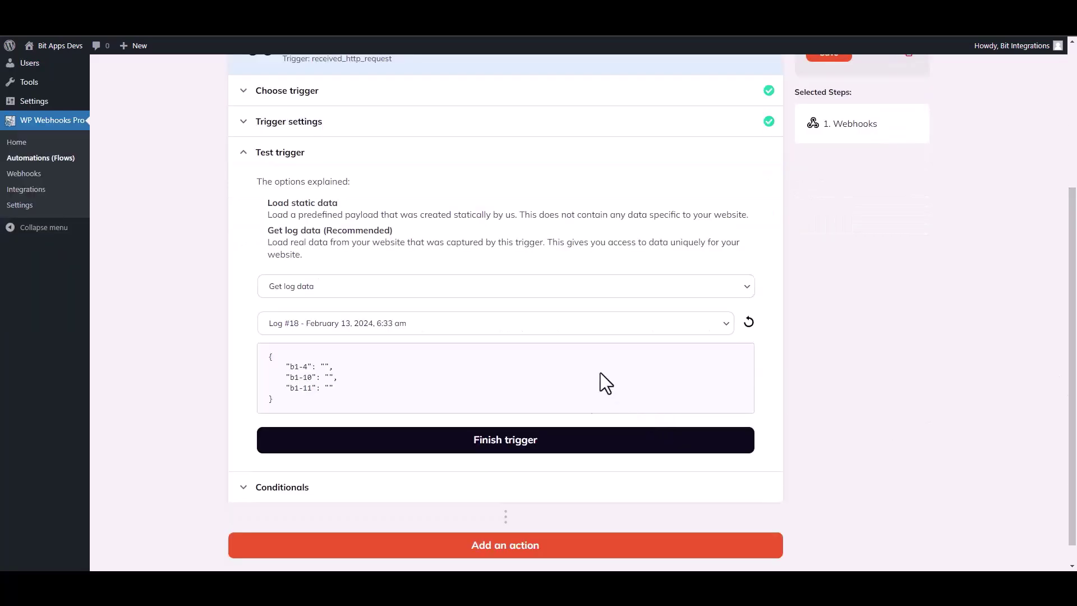
left_click(519, 440)
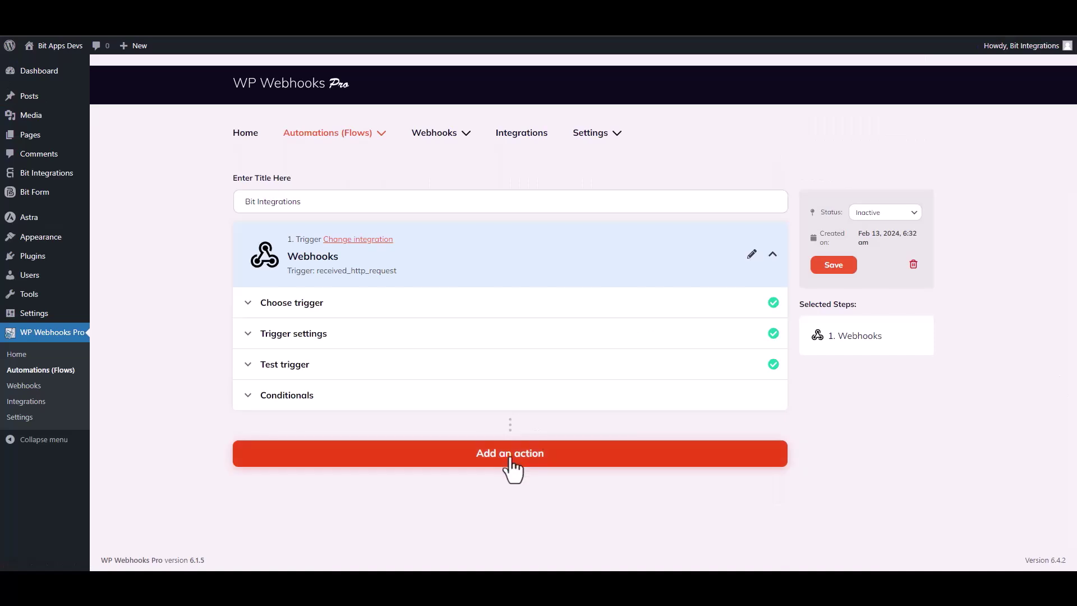
left_click(511, 456)
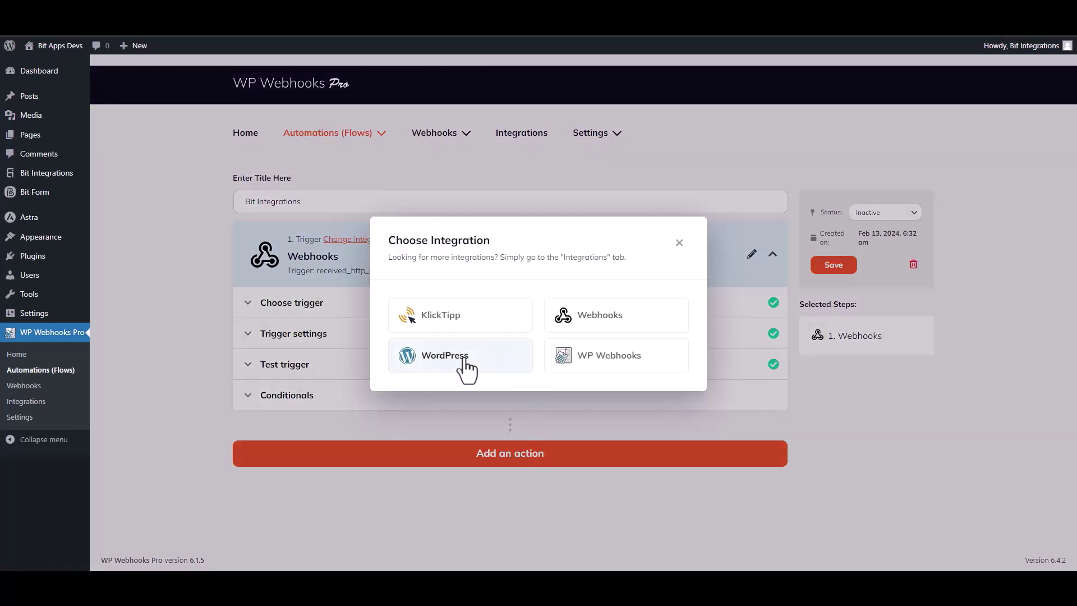
- Add a WordPress 'Create user' action, found by searching 'create u', and confirm it
left_click(466, 364)
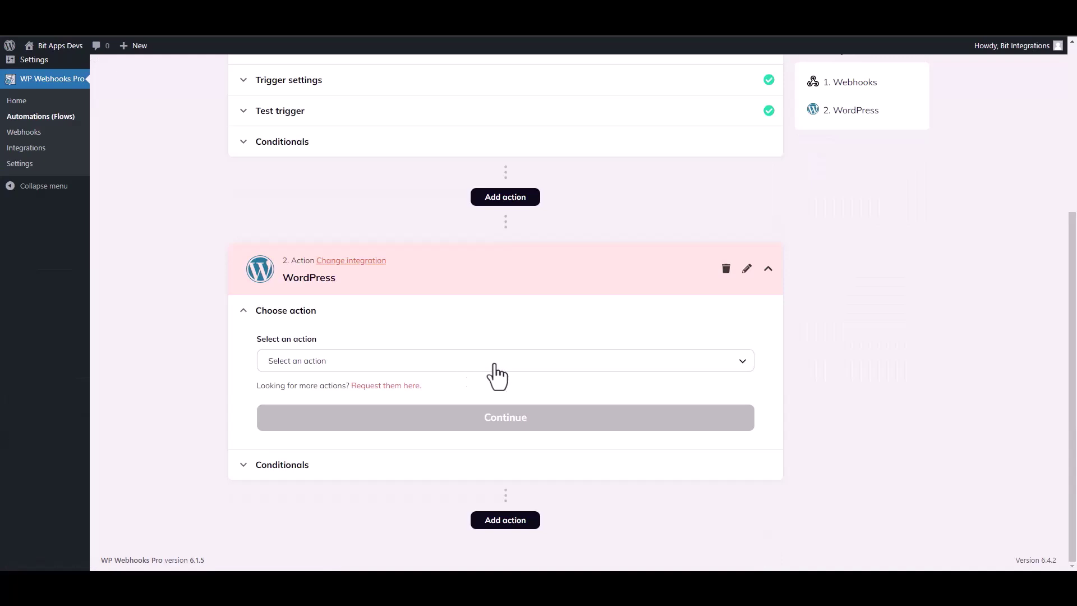
left_click(334, 363)
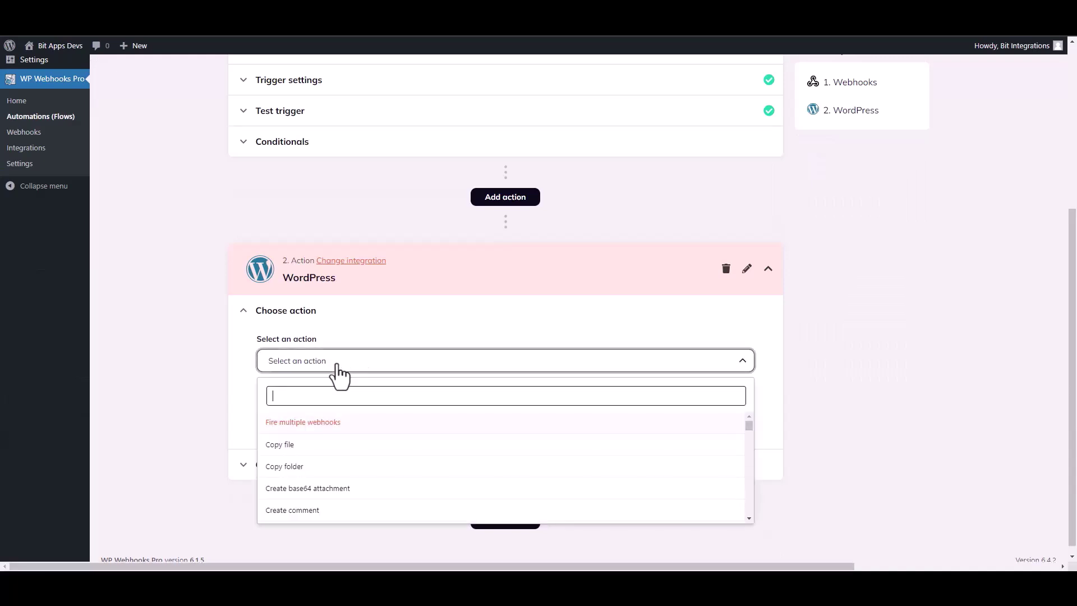
type("create u")
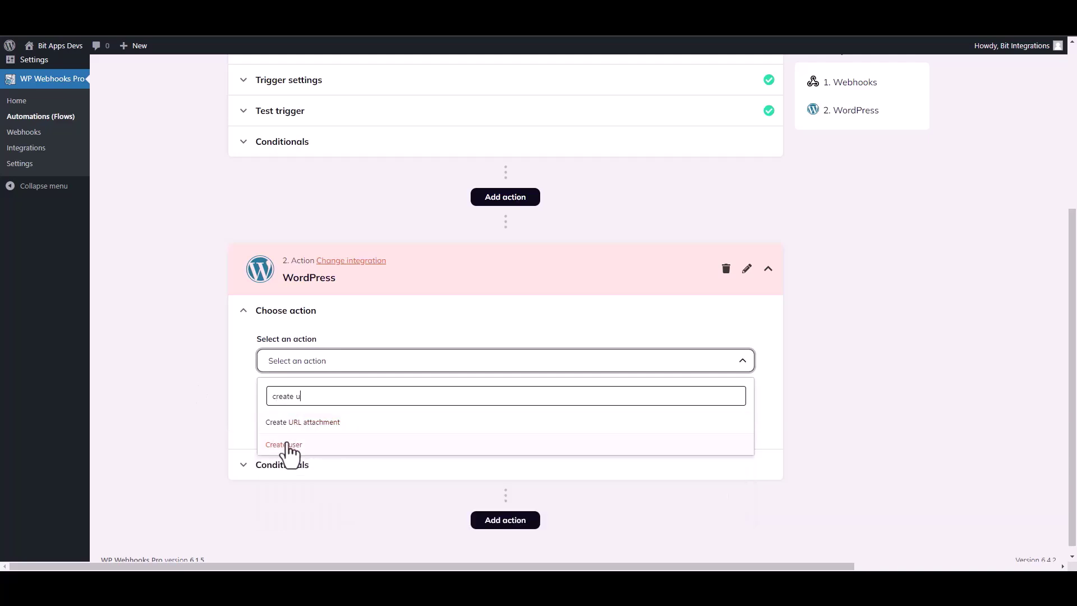
left_click(286, 444)
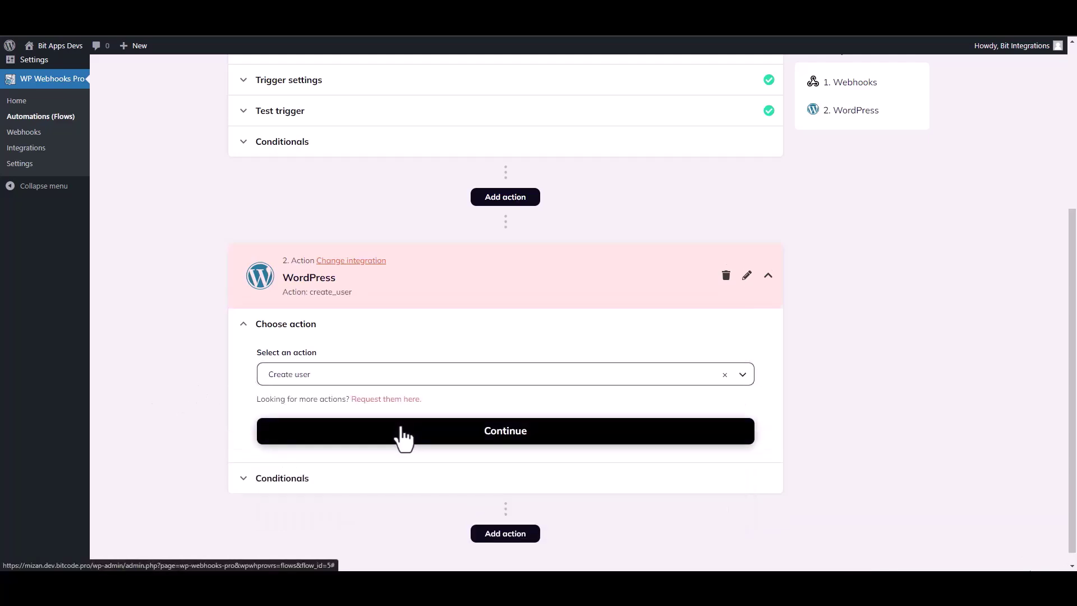
left_click(401, 429)
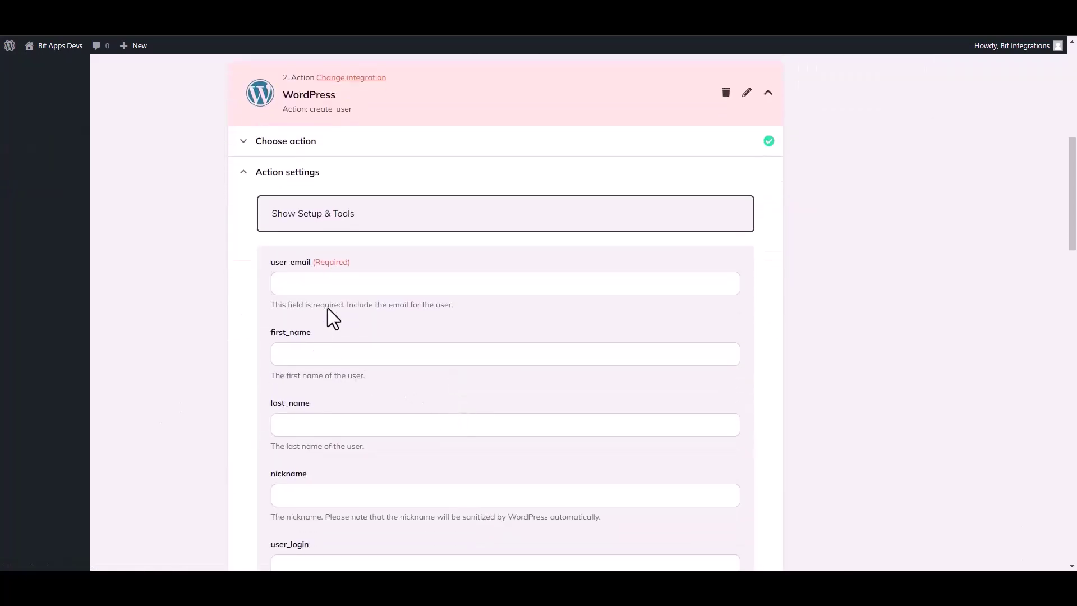
- Insert the {b1-4} Webhooks tag into user_email and {b1-10} into first_name
left_click(311, 284)
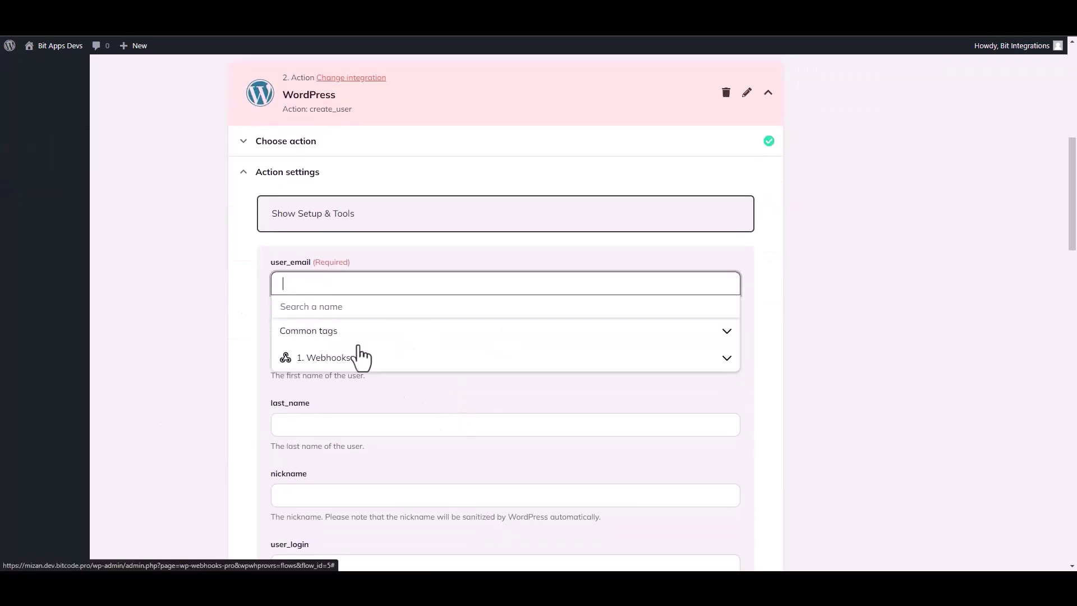
left_click(335, 360)
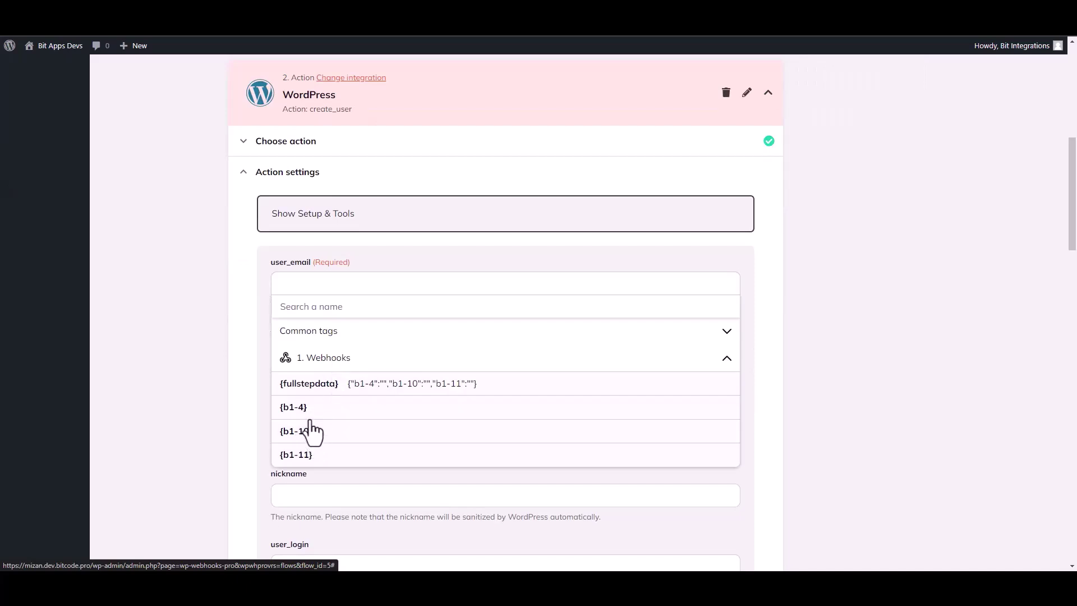
left_click(308, 413)
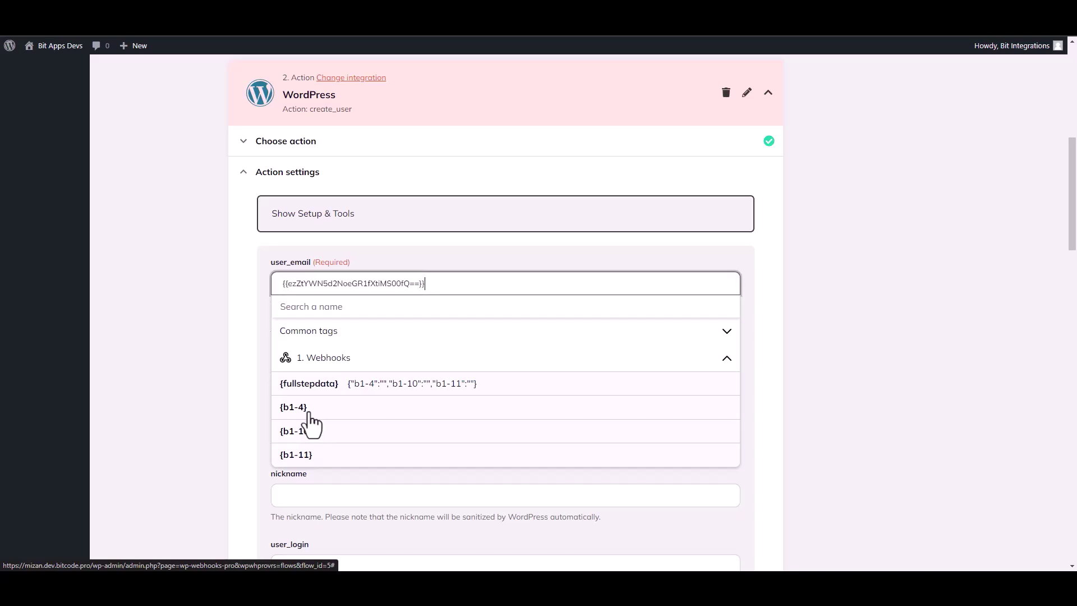
left_click(204, 377)
left_click(303, 363)
left_click(336, 435)
left_click(308, 503)
left_click(205, 420)
left_click_drag(1072, 249, 1073, 510)
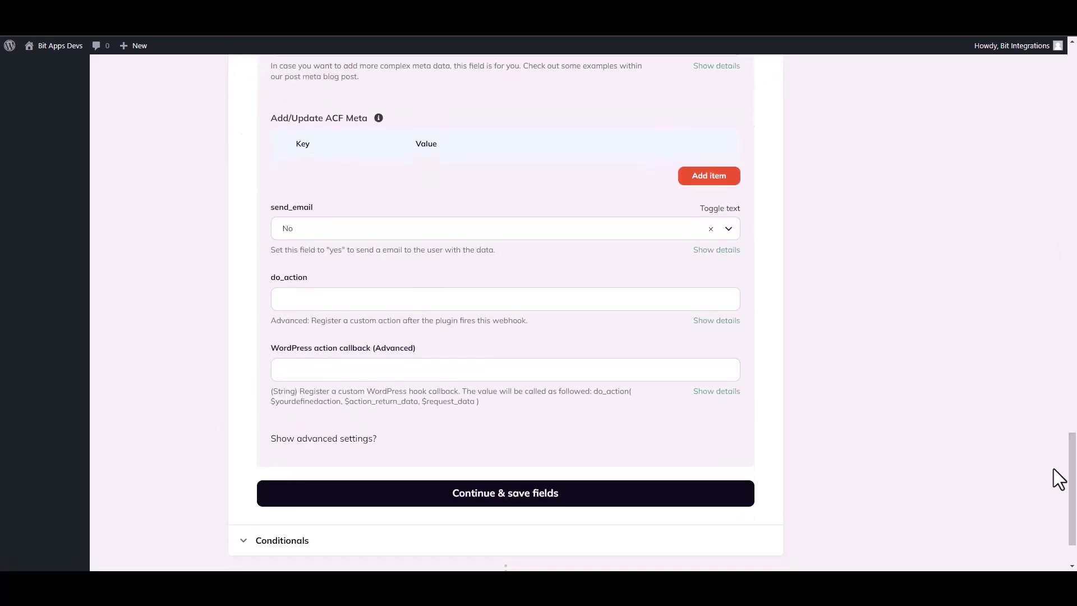
- Save the fields, fire the Create user test action (email-required error), and finish the action
left_click(552, 502)
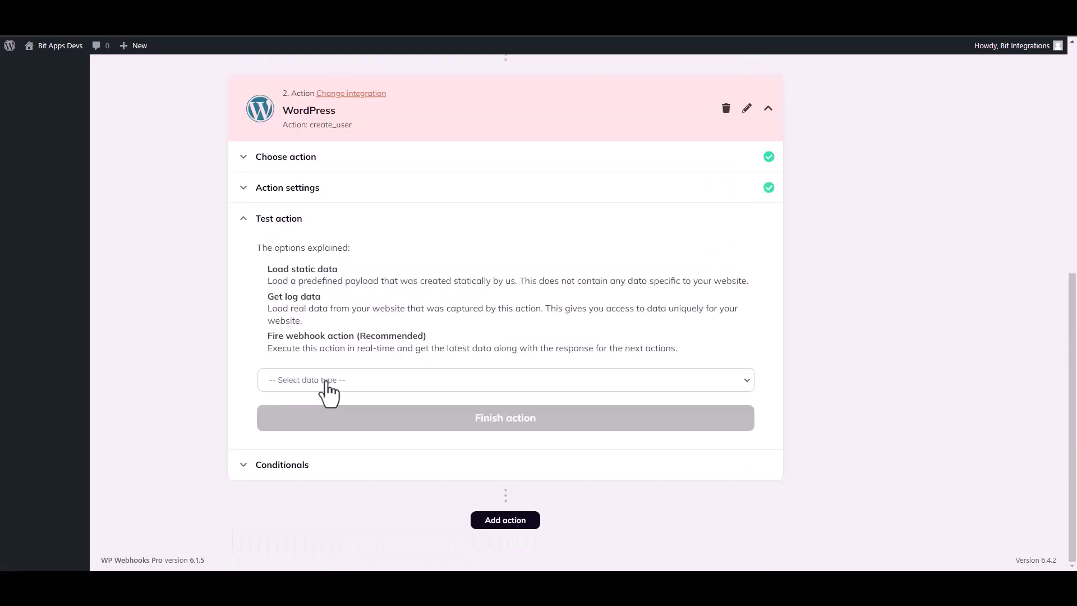
left_click(327, 384)
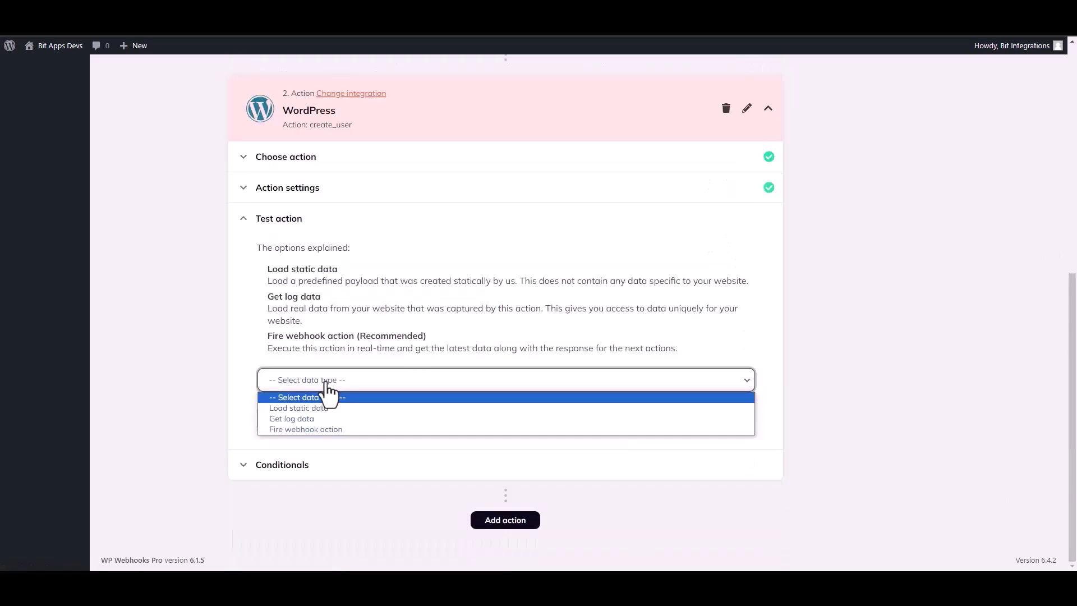
left_click(299, 429)
left_click(302, 416)
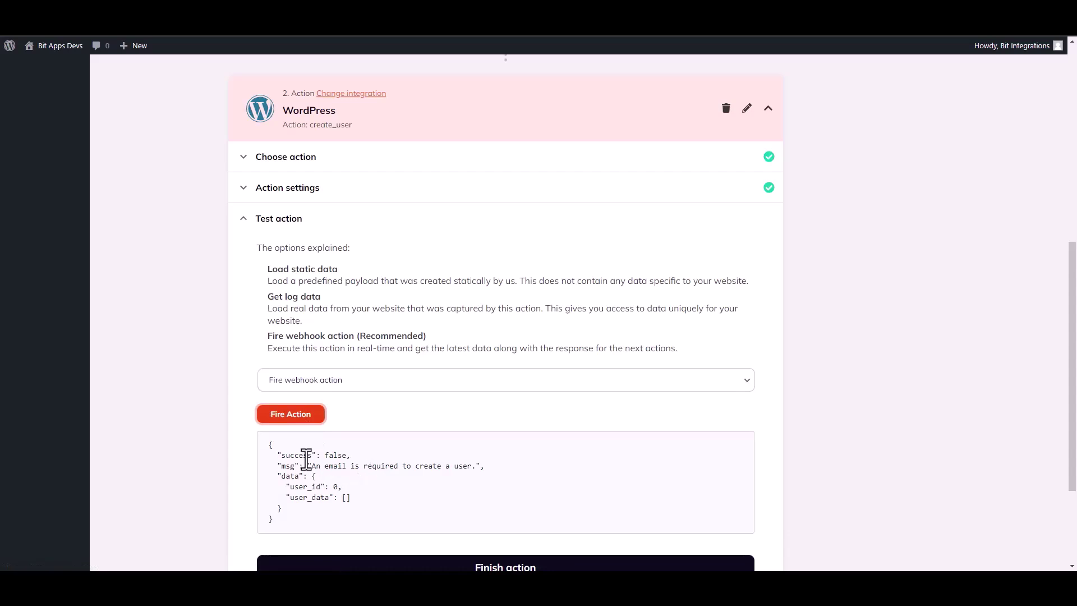
double_click(282, 455)
left_click(543, 481)
left_click_drag(1073, 365, 1048, 436)
left_click(521, 437)
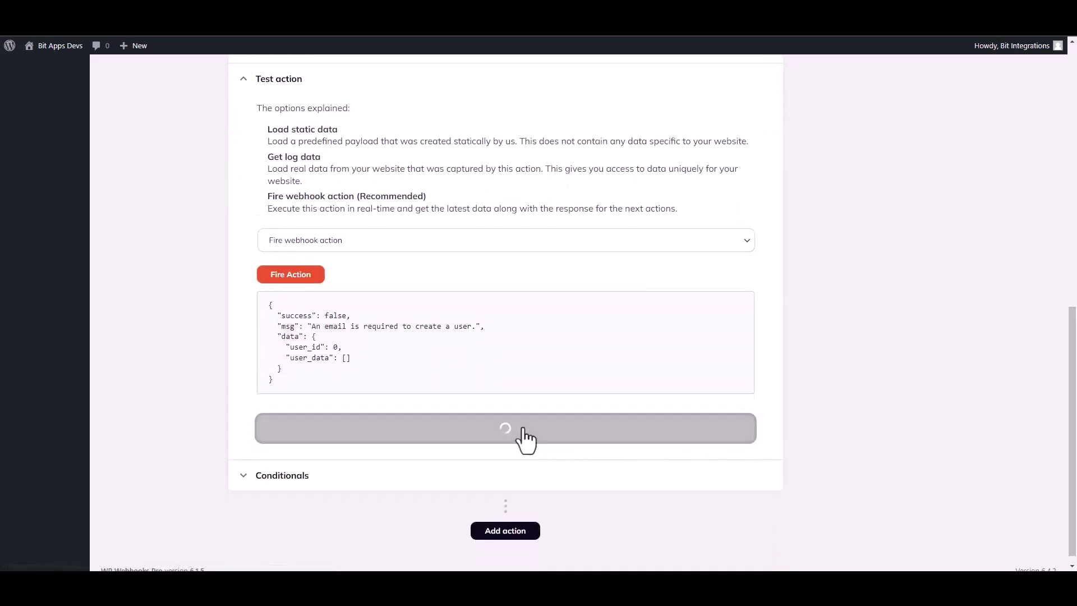
- Switch the Bit Integrations flow status from Inactive to Active and save the flow
scroll(960, 199, "up", 3)
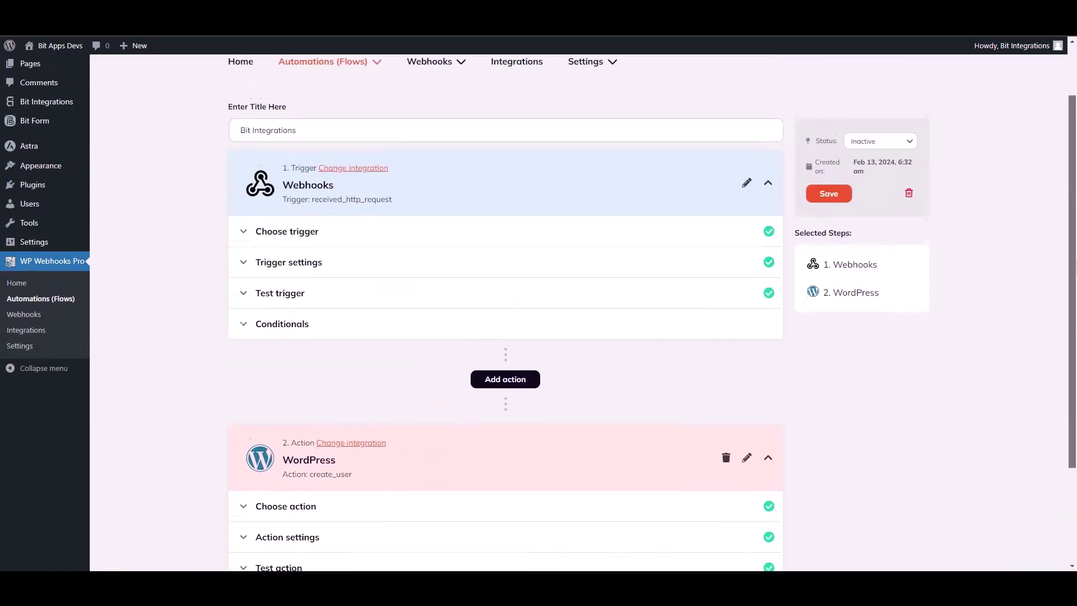
left_click(867, 158)
left_click(860, 176)
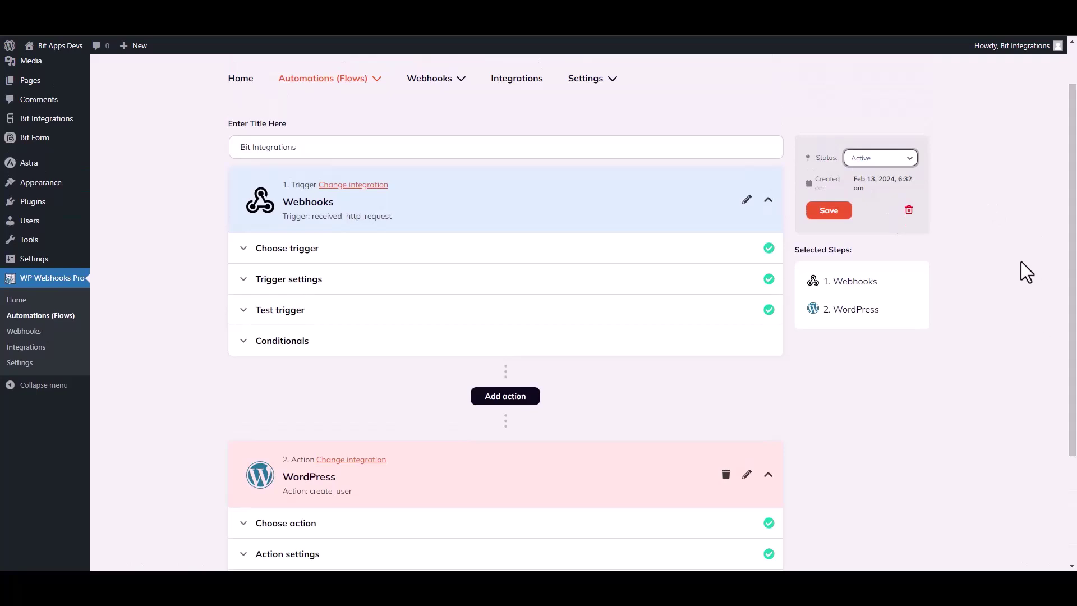
left_click(833, 215)
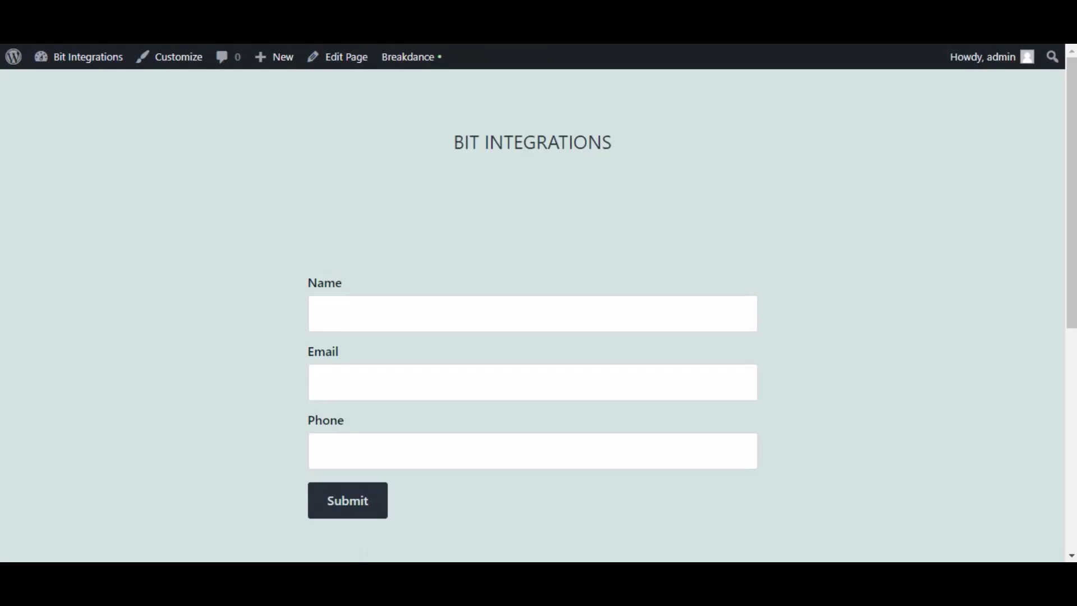
- Fill the form with name 'Bit Integrations', a support e-mail and a phone number, then submit it
left_click(378, 320)
type("Bit Integrations")
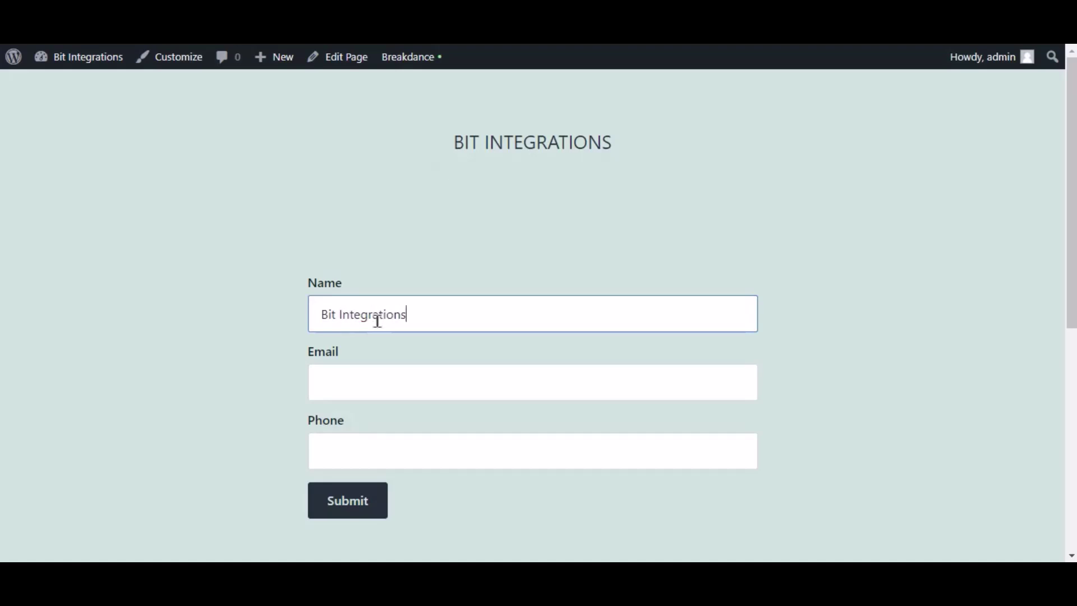
key("Tab")
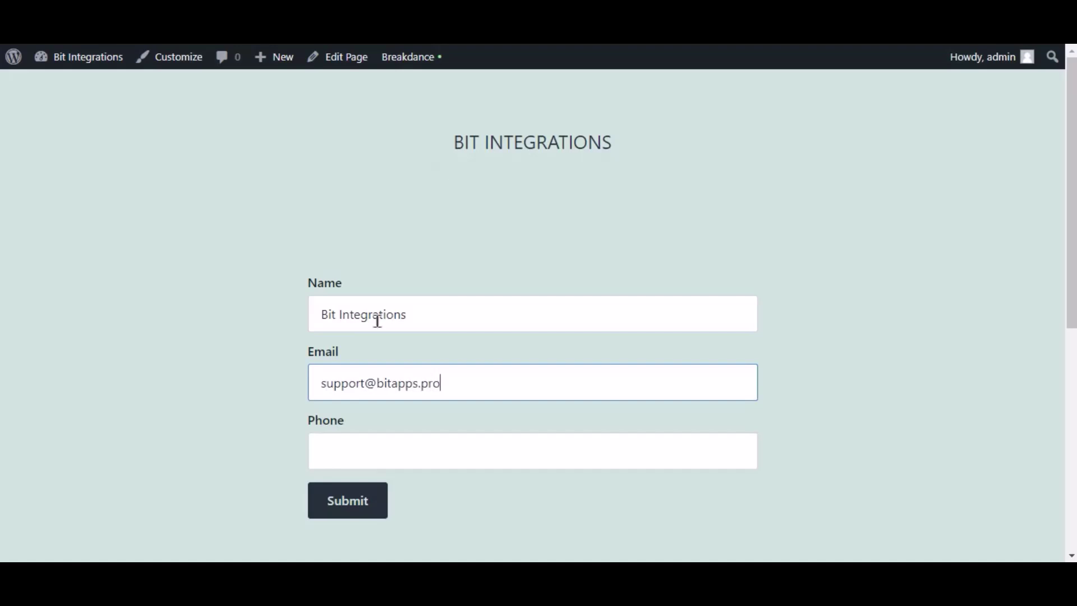
key("Tab")
type("444555666")
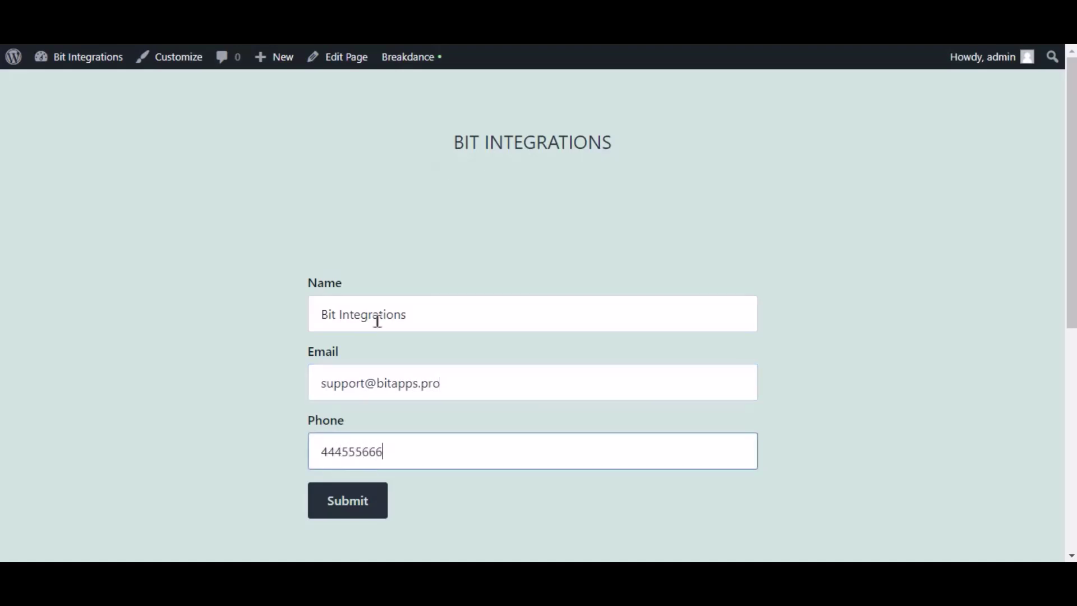
left_click(384, 497)
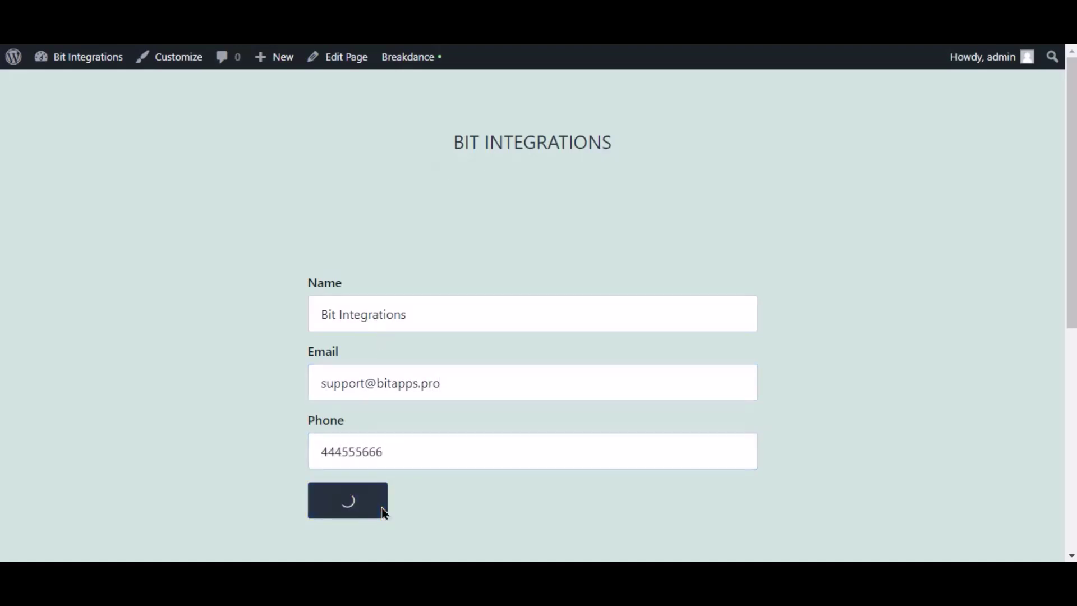
scroll(449, 490, "down", 3)
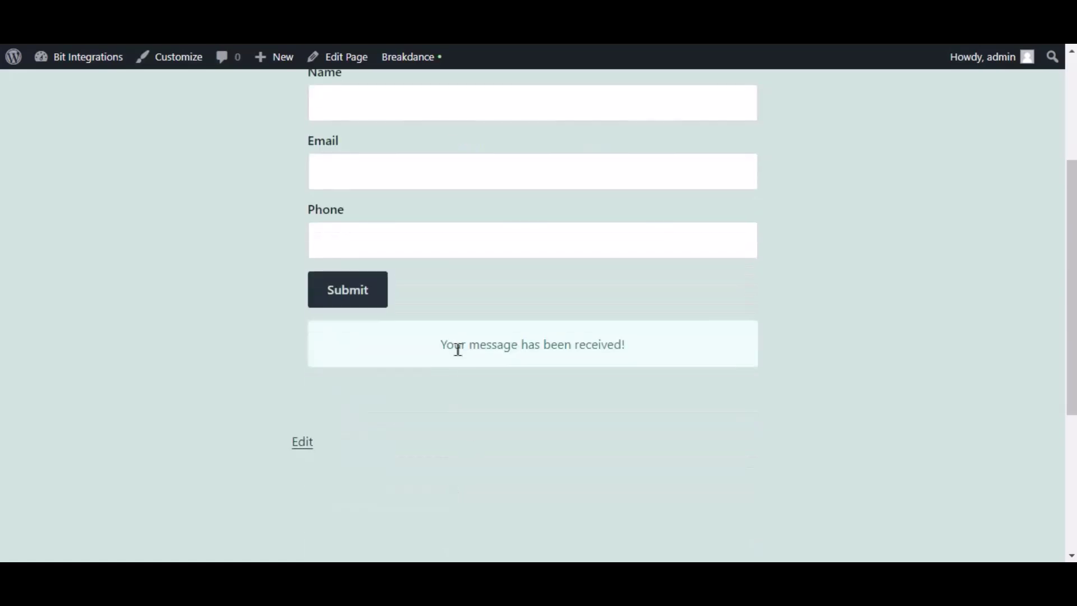